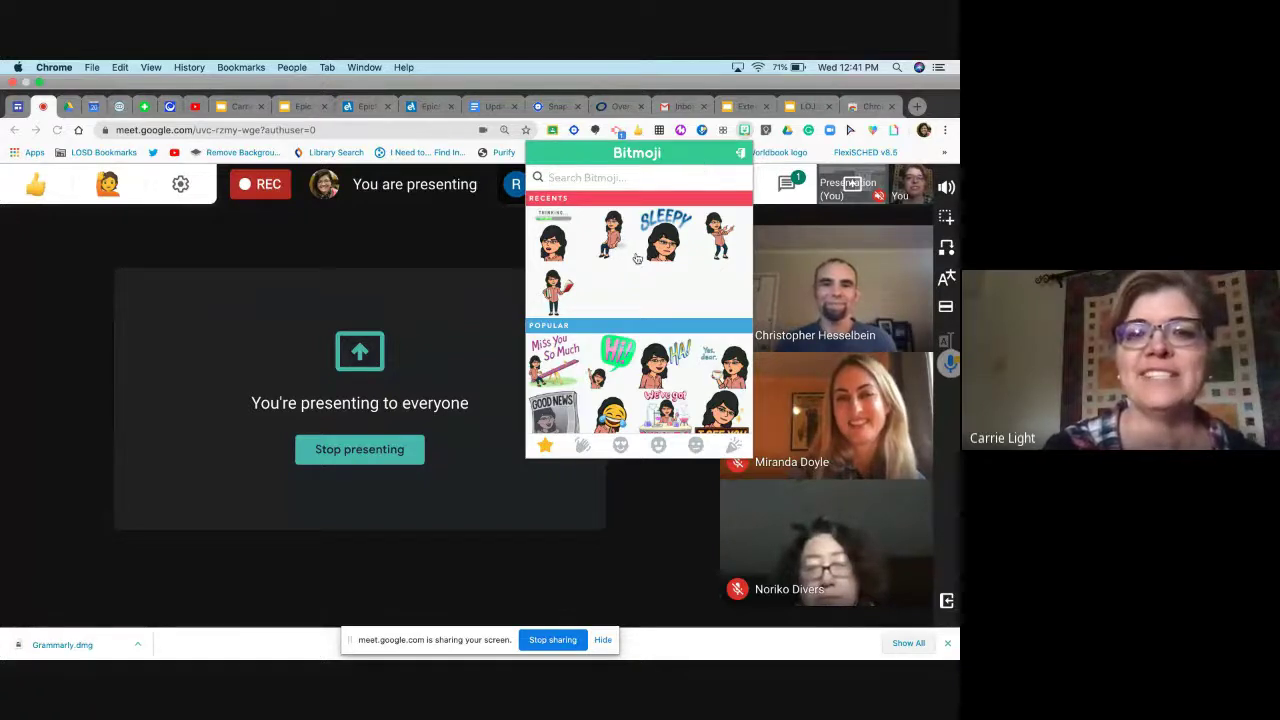
Log out of the Bitmoji extension and look over the login and "Need a Bitmoji?" sections of its account page.
click(739, 156)
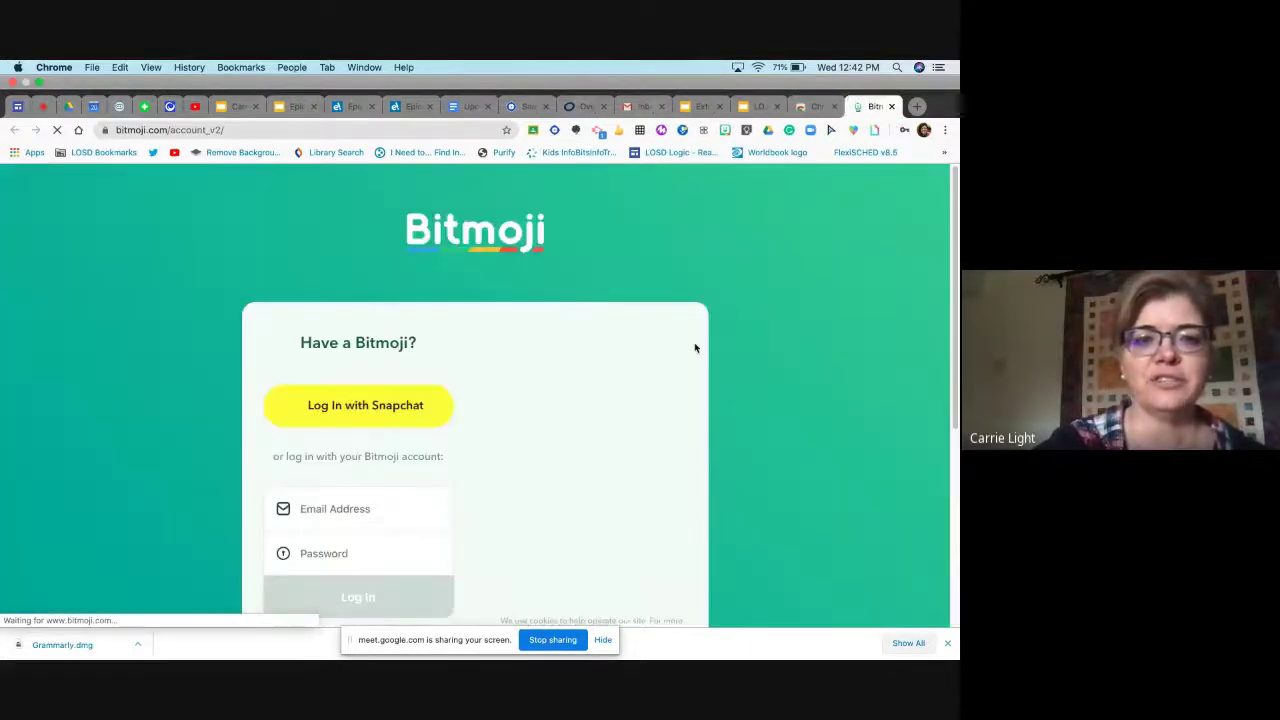
scroll(697, 352, down, 2)
scroll(697, 355, down, 4)
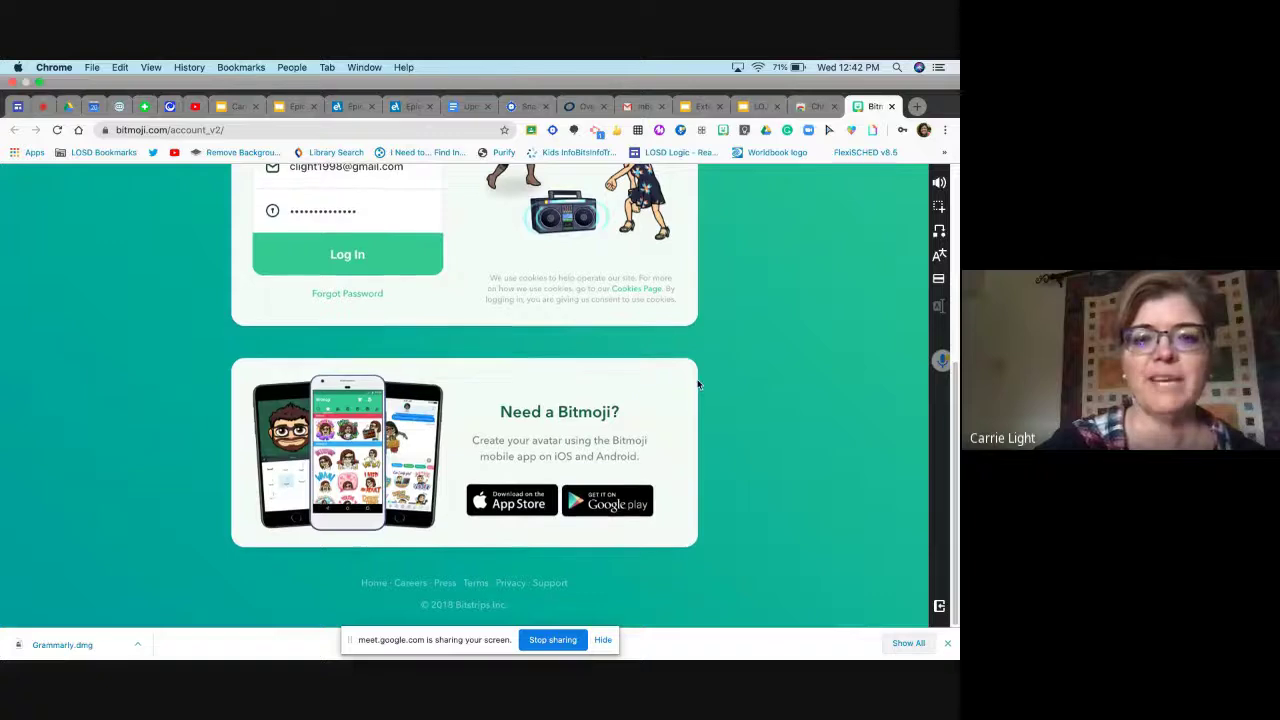
scroll(697, 384, up, 3)
scroll(697, 384, up, 1)
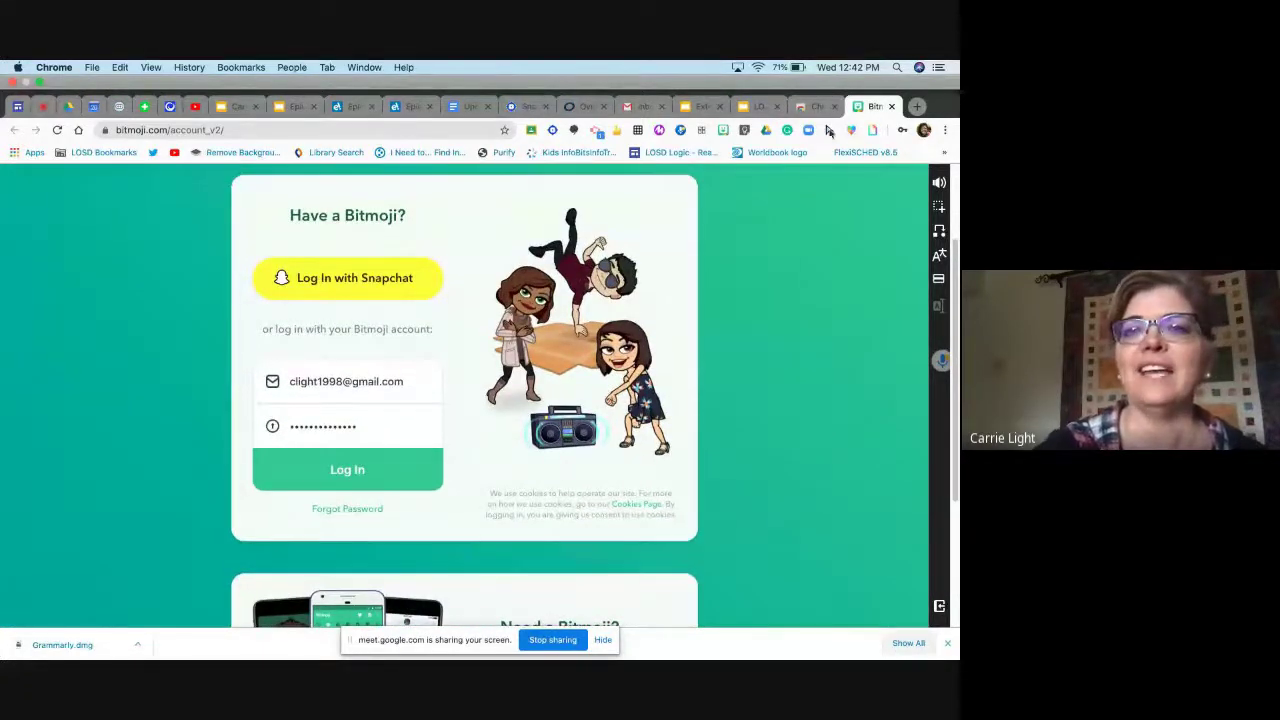
Launch Bitmoji from the open Gmail draft, view the login page it leads to, and close that page.
click(641, 108)
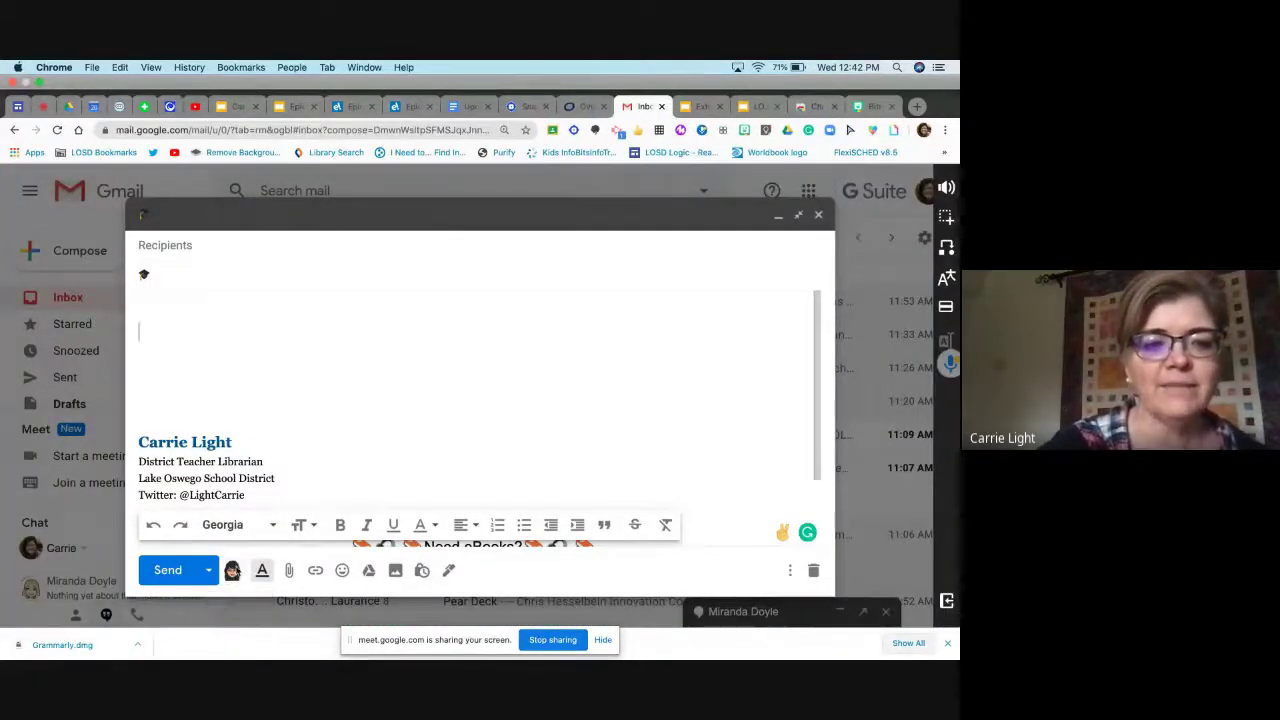
click(231, 571)
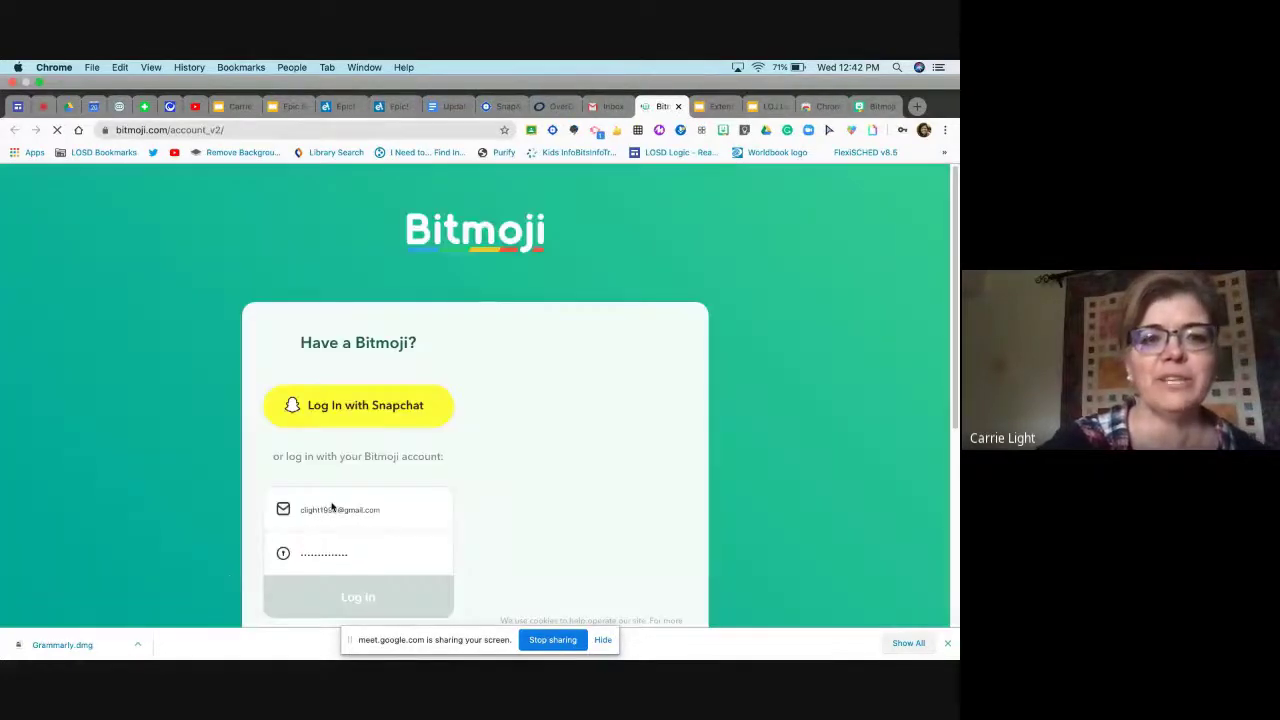
scroll(609, 375, down, 2)
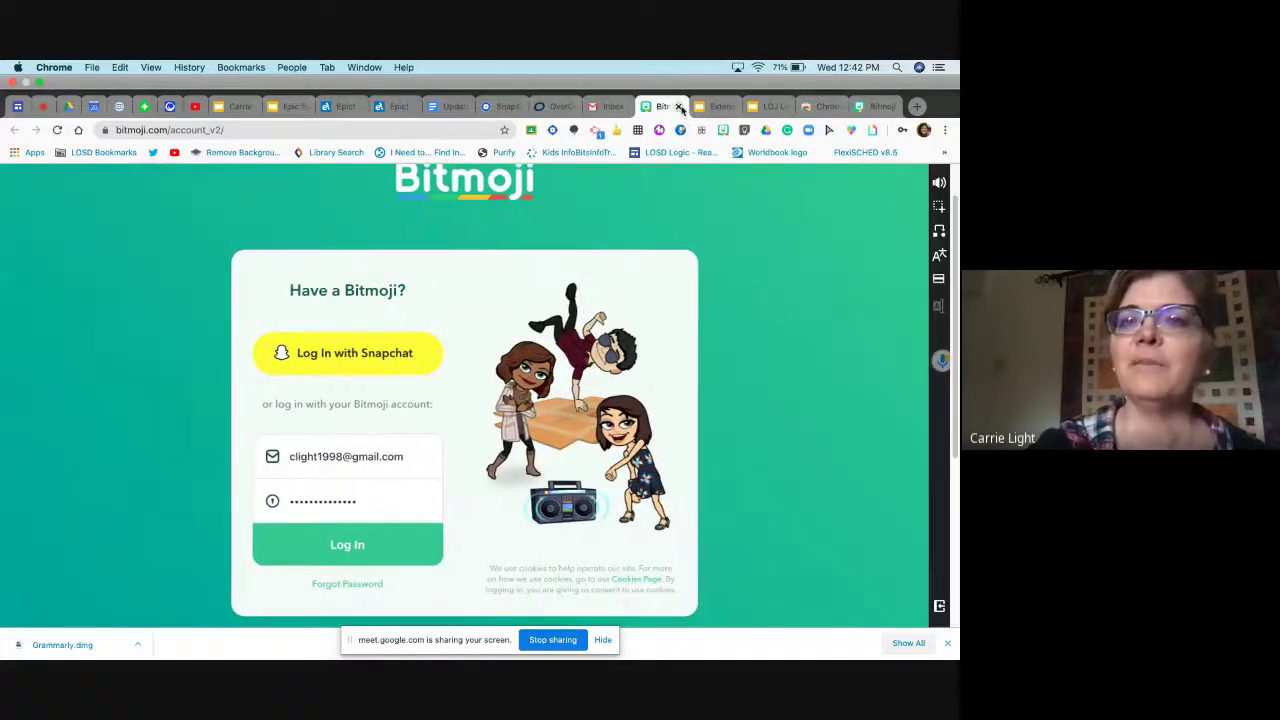
click(680, 107)
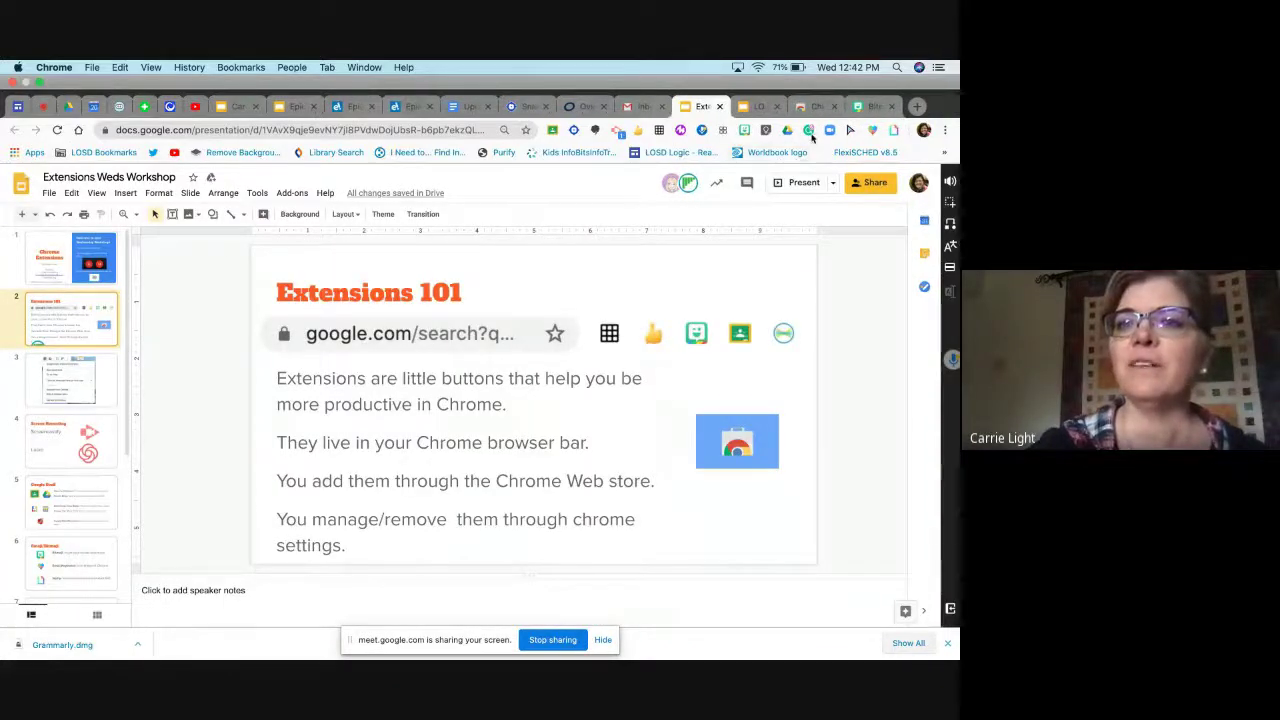
Get started with Bitmoji from the browser extension and log in with the prefilled account credentials.
click(744, 131)
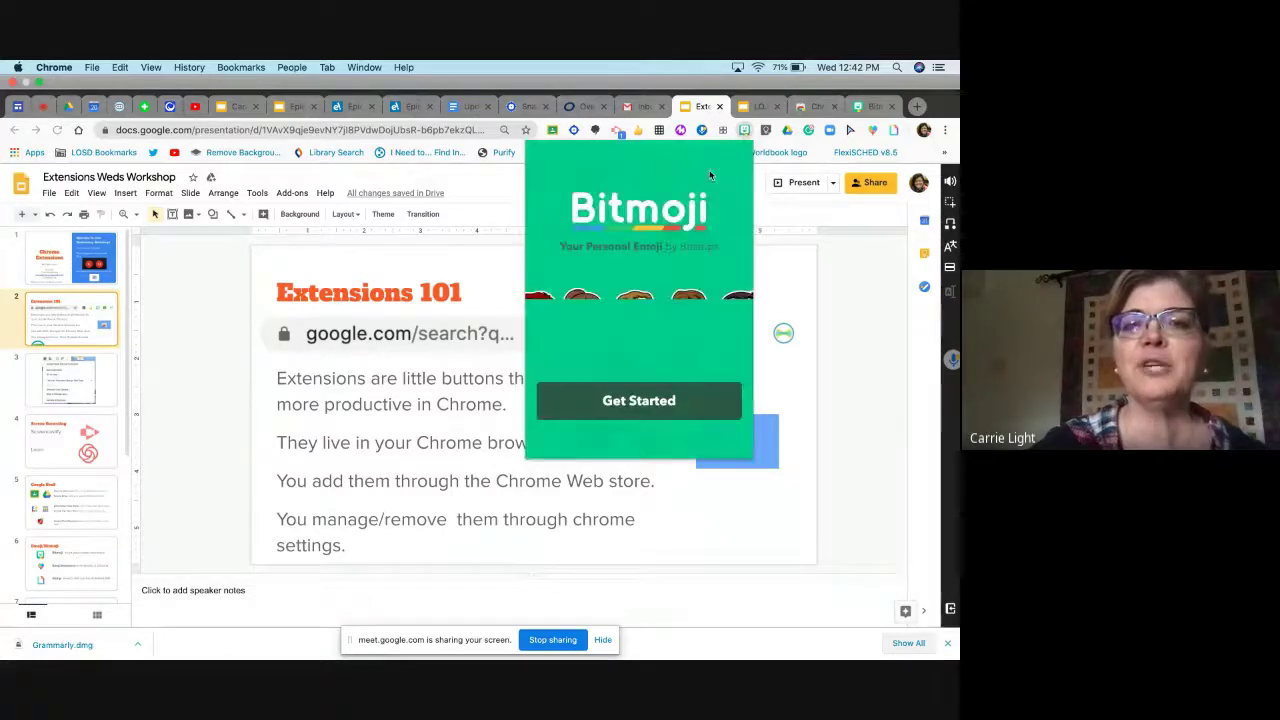
click(654, 405)
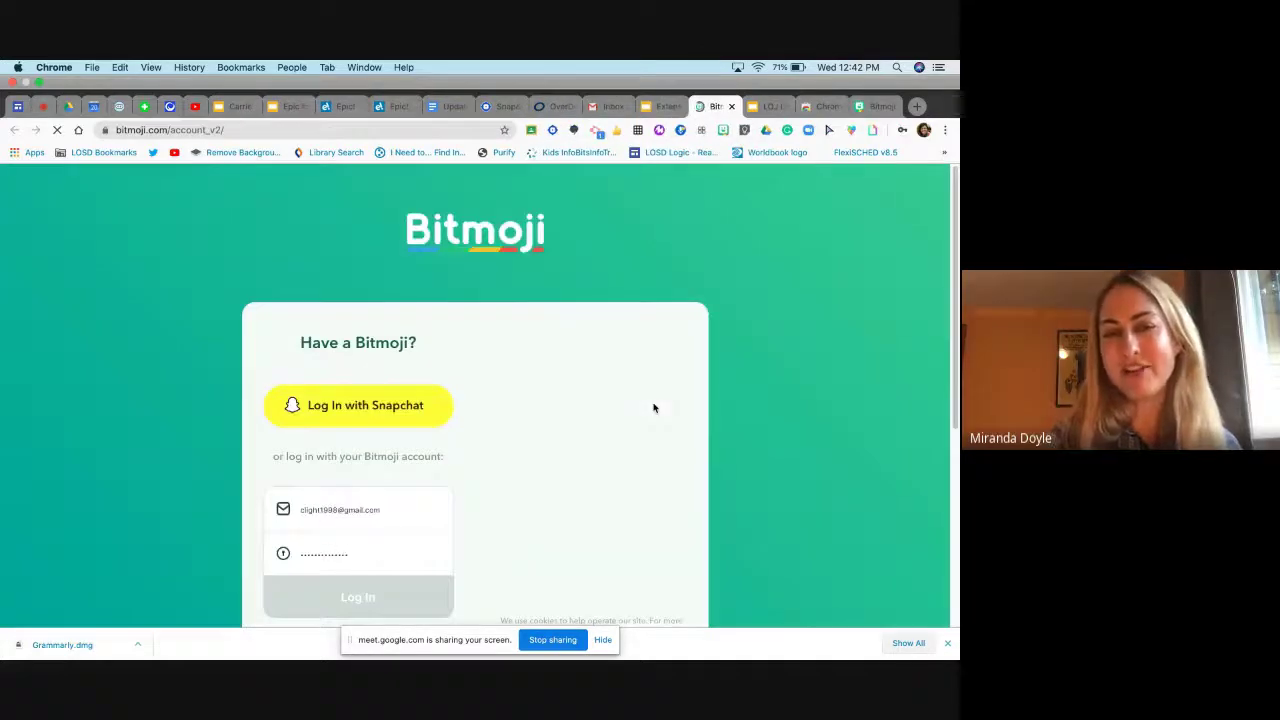
scroll(654, 408, down, 3)
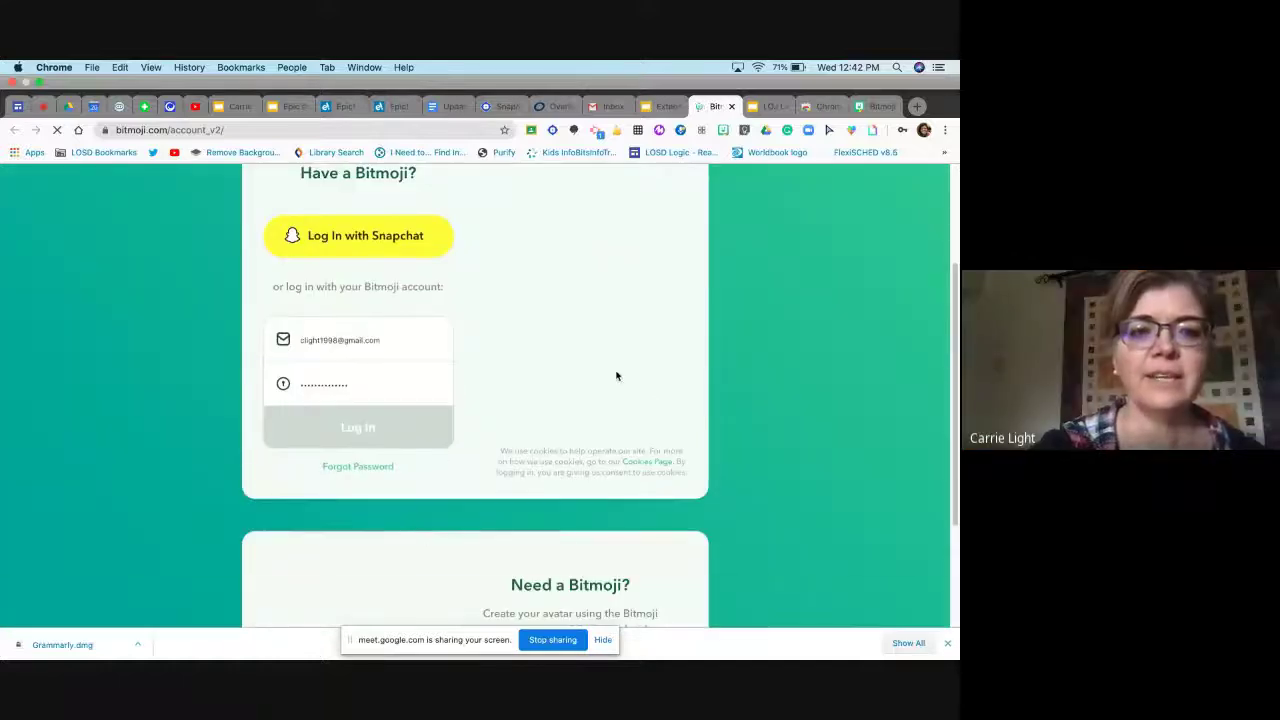
click(373, 428)
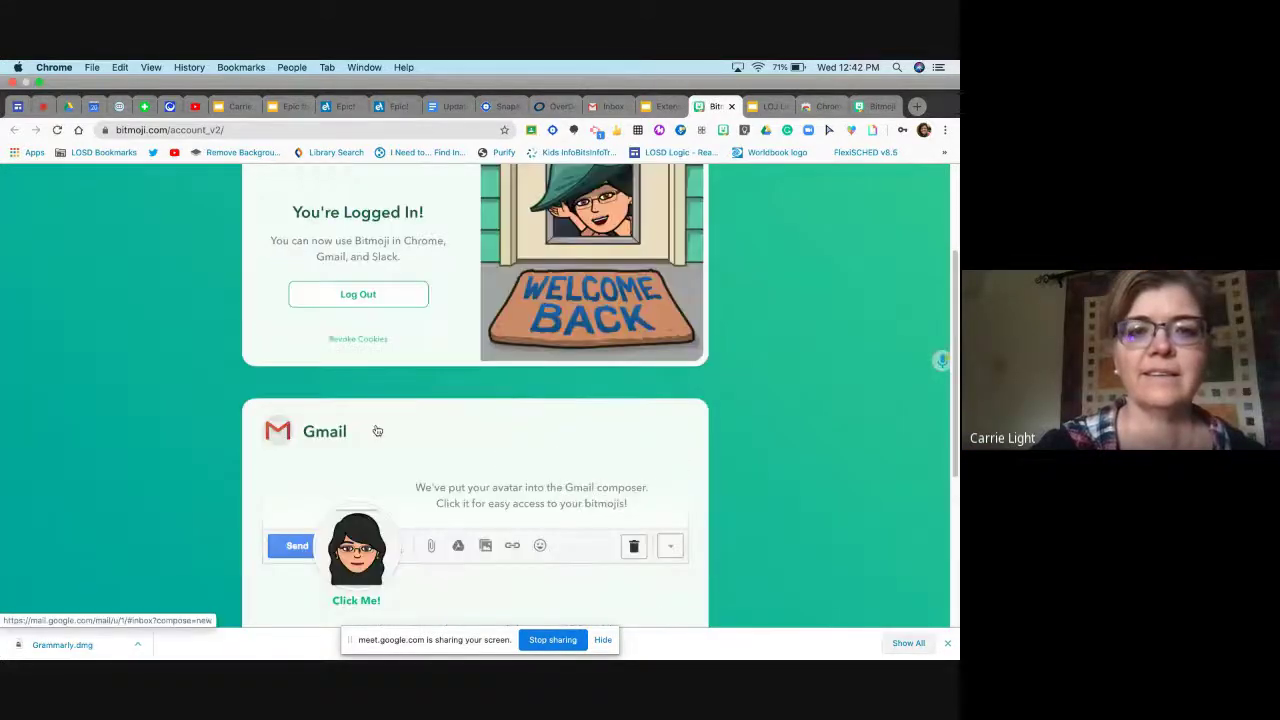
Review the Gmail and Chrome usage instructions on the Bitmoji account page.
scroll(643, 334, down, 4)
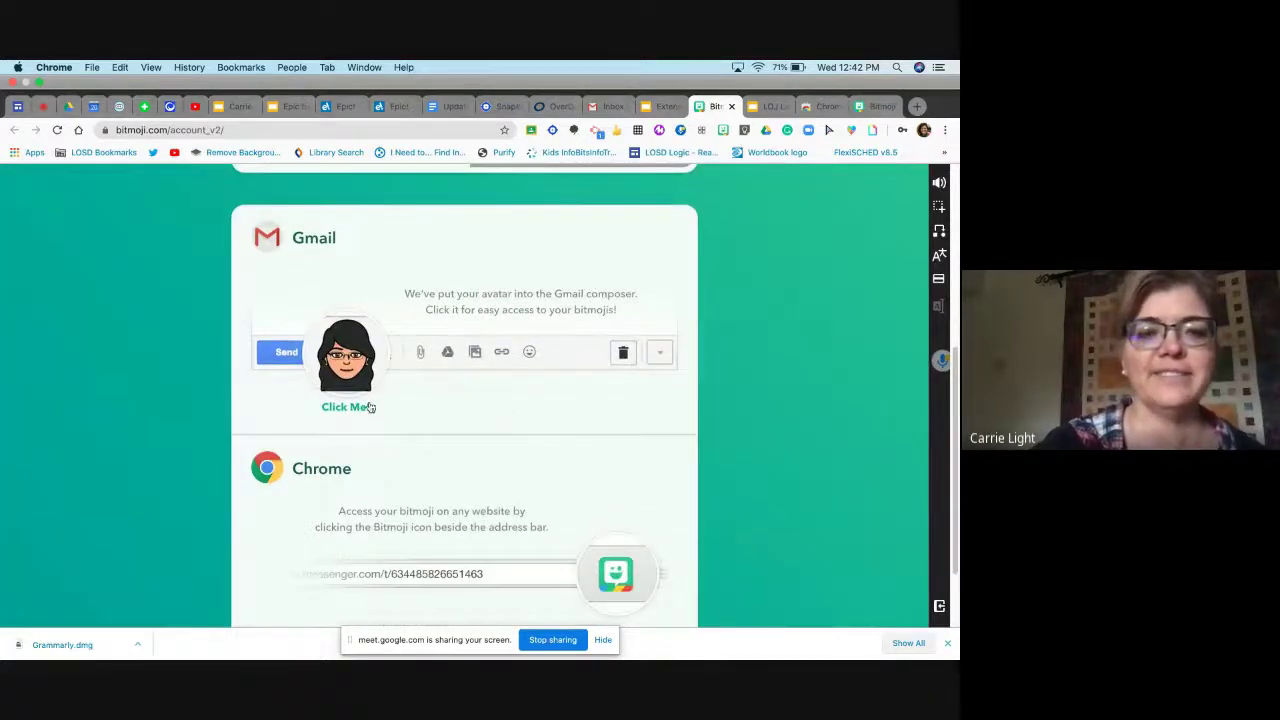
scroll(416, 391, down, 1)
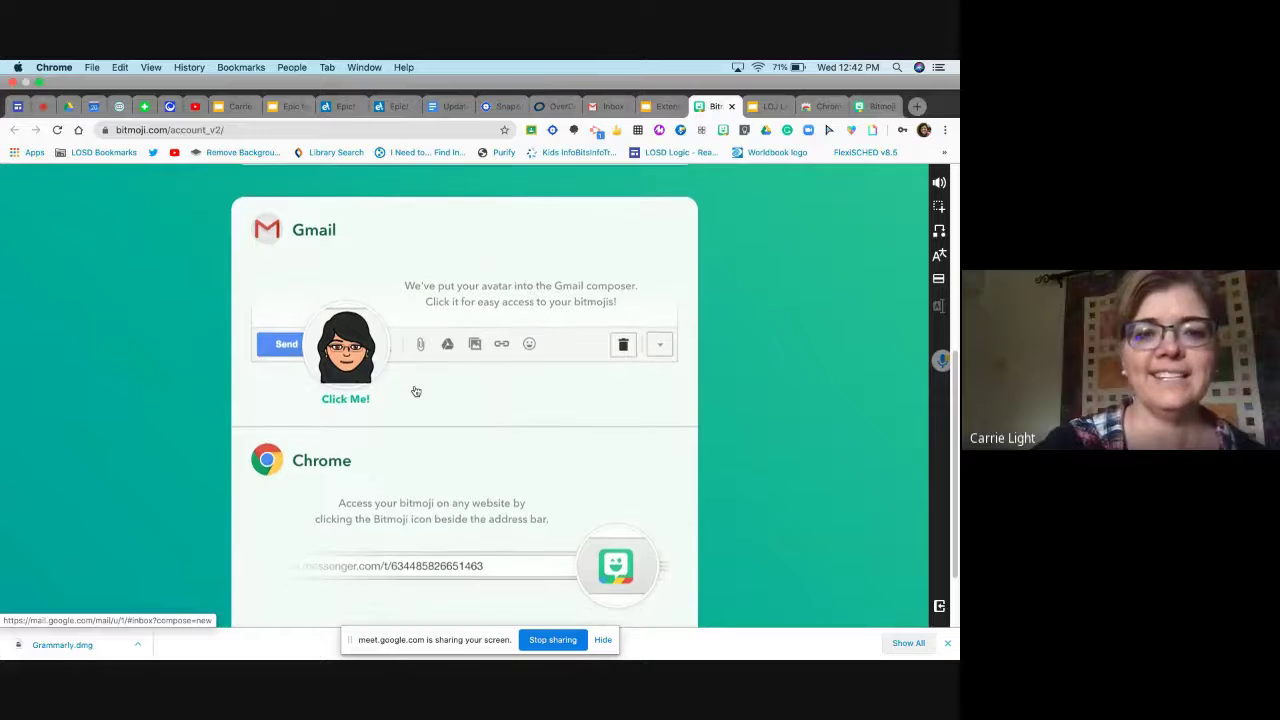
scroll(416, 391, down, 1)
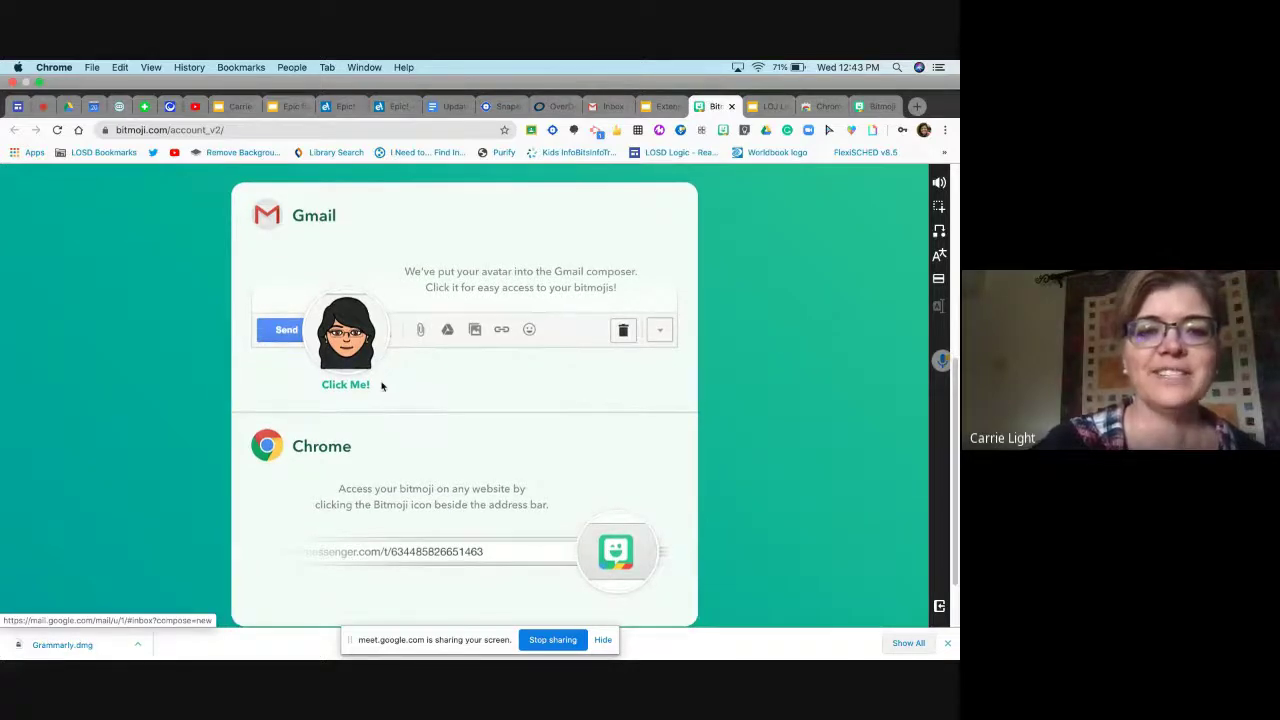
scroll(380, 378, down, 5)
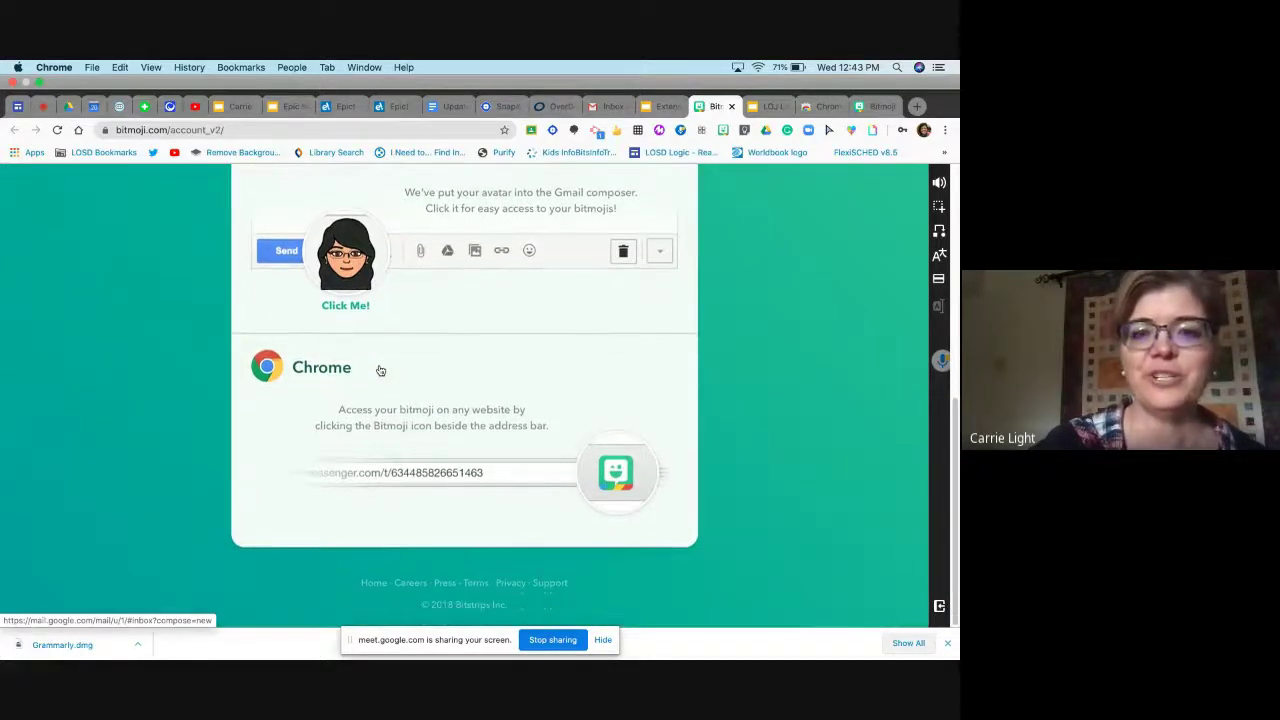
scroll(380, 370, up, 10)
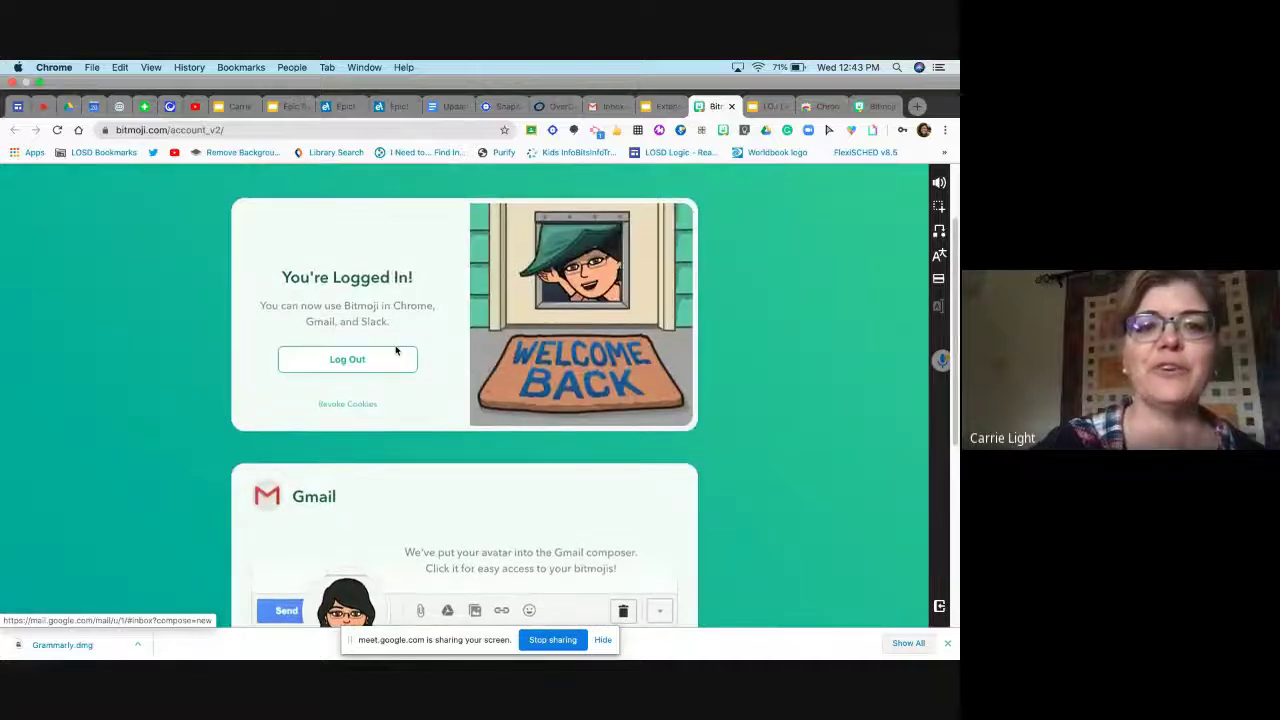
scroll(712, 240, up, 1)
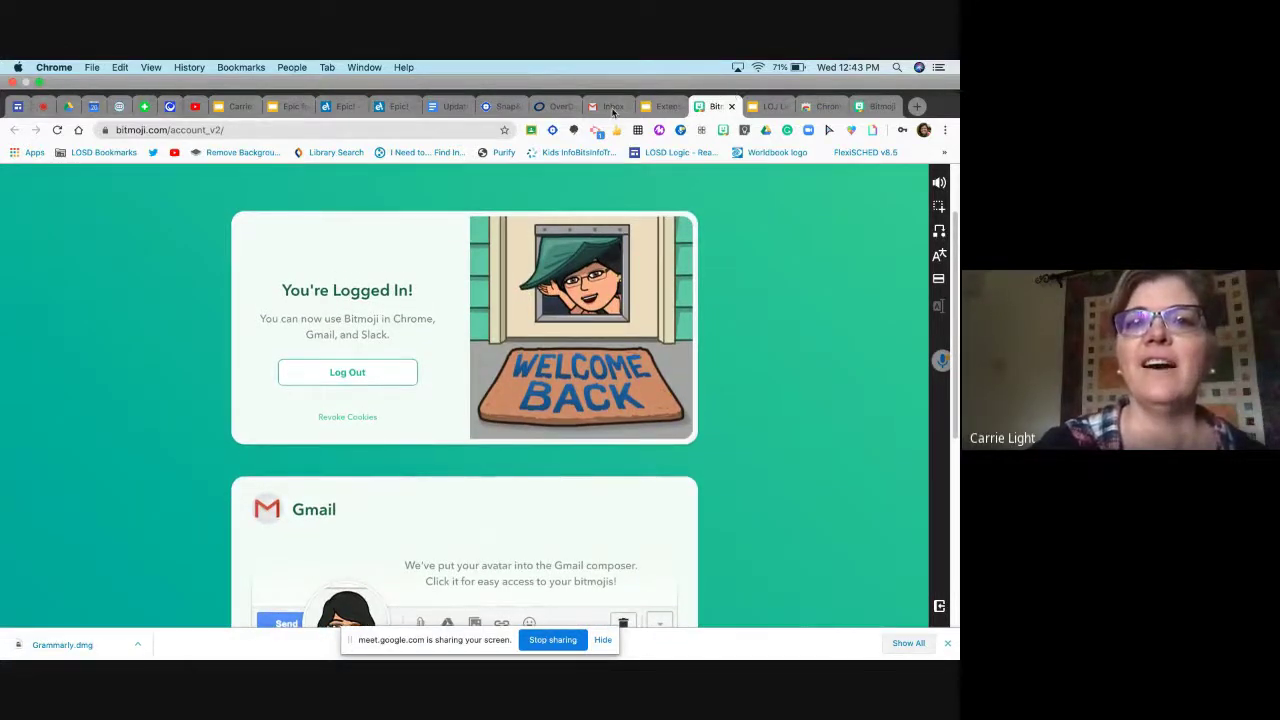
Insert the "Miss You So Much" Bitmoji into the open Gmail draft, then save and close the draft.
click(612, 106)
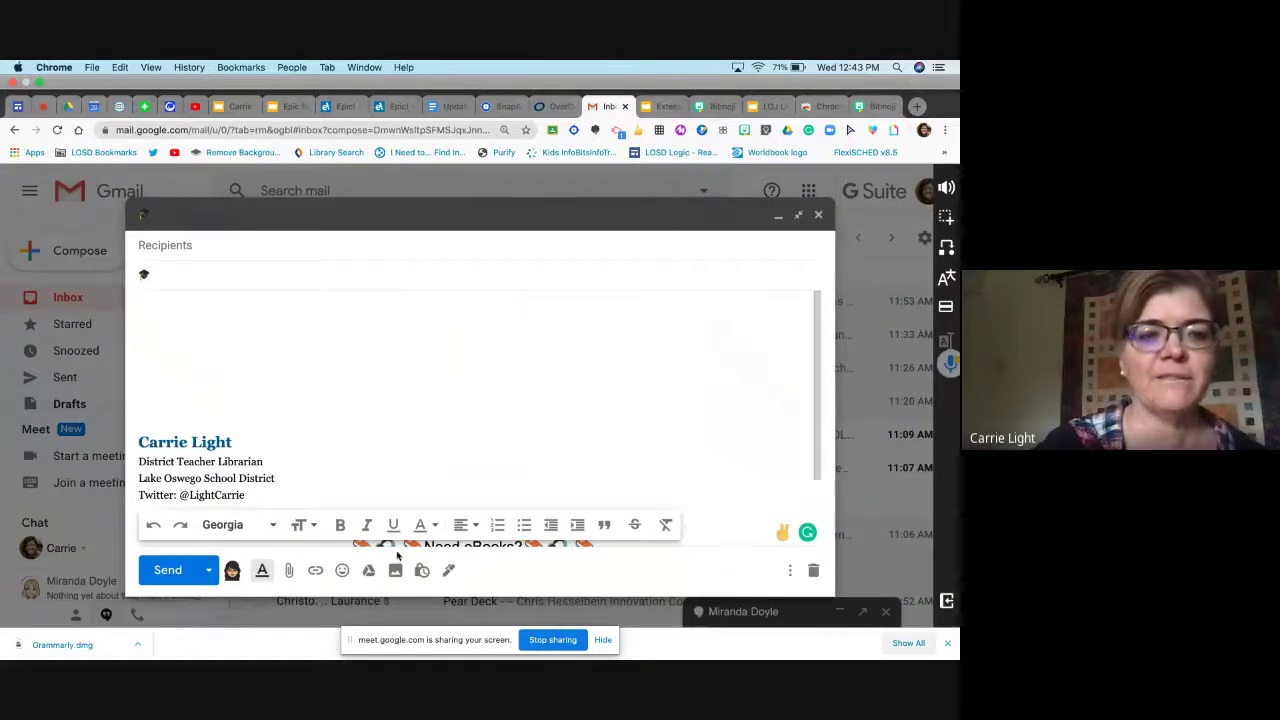
click(232, 574)
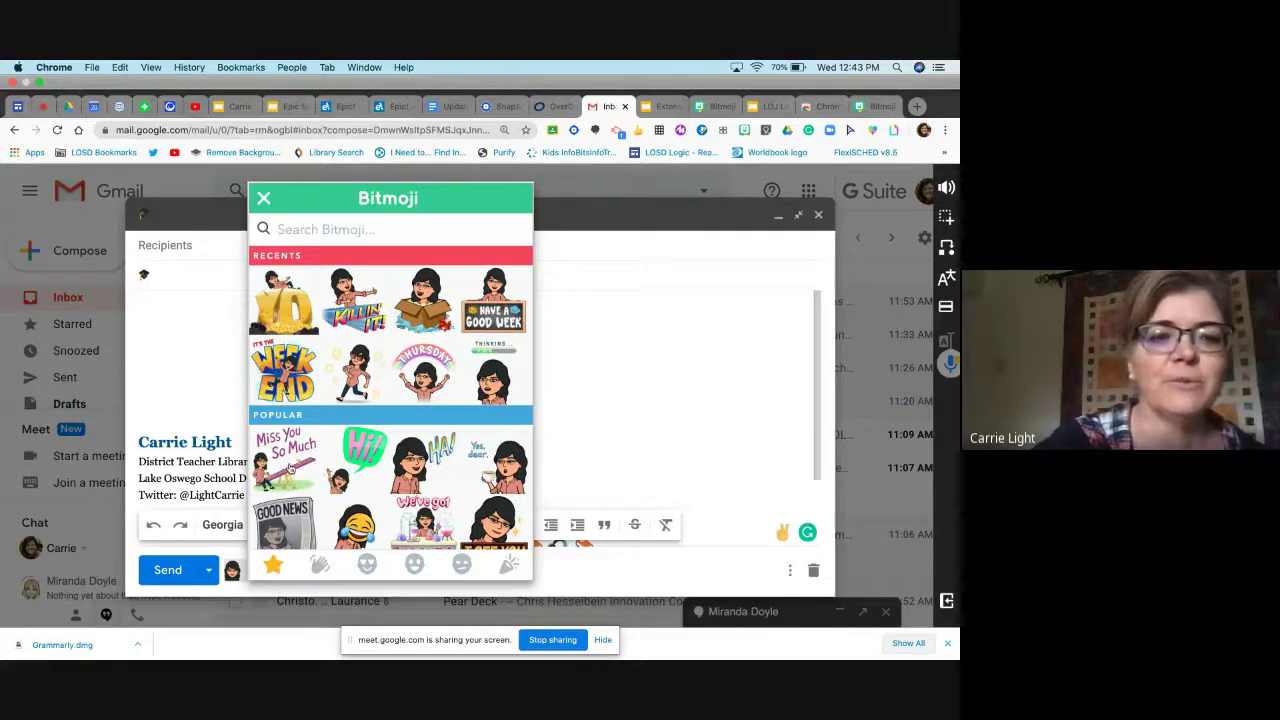
click(290, 468)
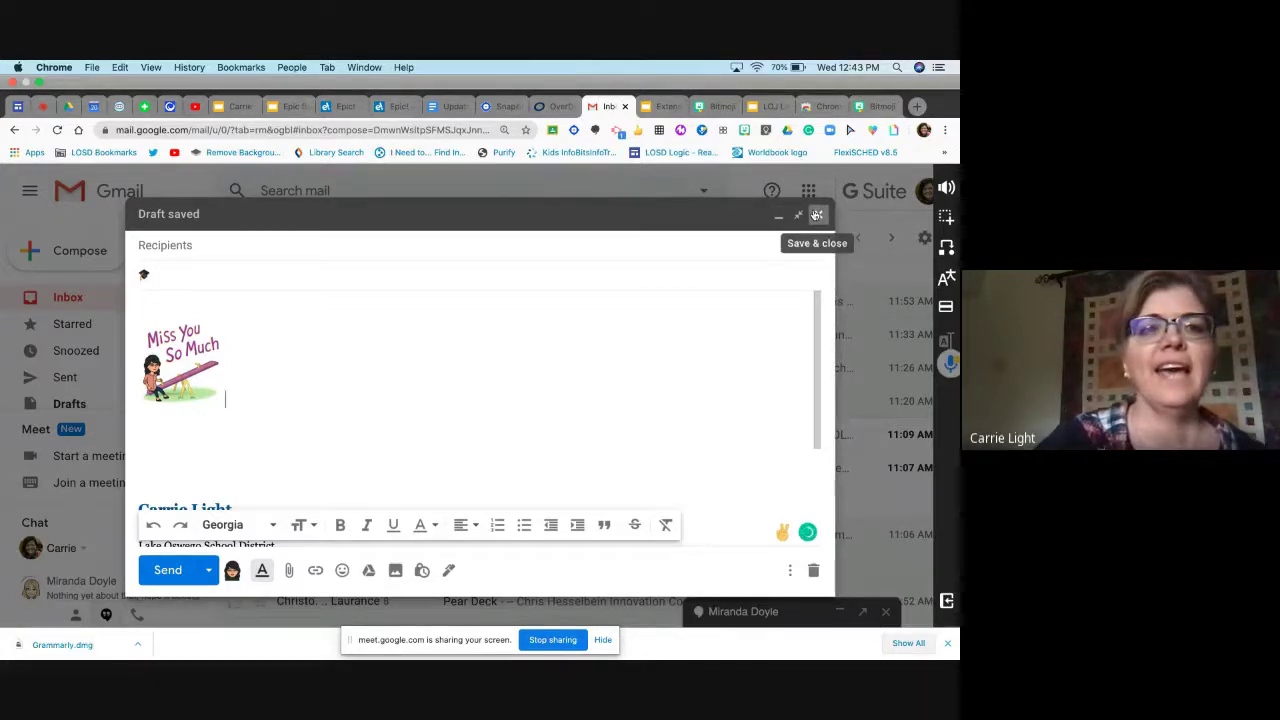
click(817, 216)
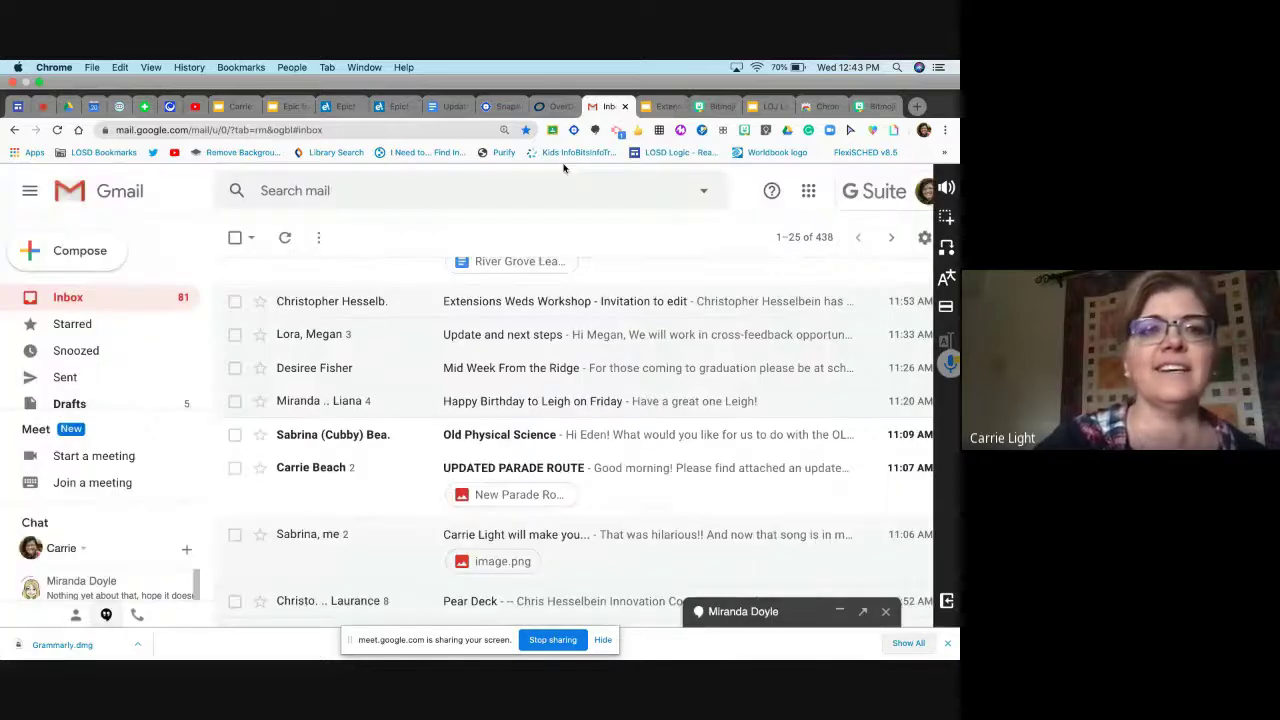
Switch to the Bitmoji Library presentation, browse the People emojis in the emoji keyboard extension, and close it.
click(236, 107)
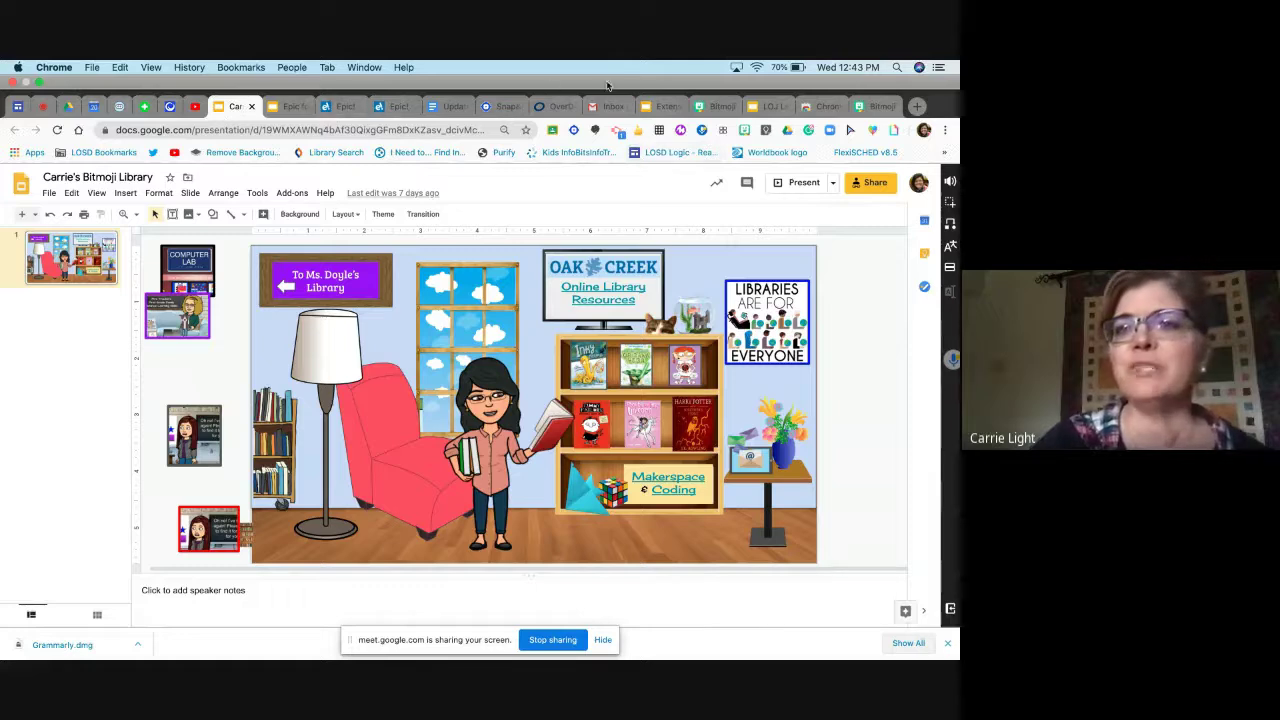
click(873, 131)
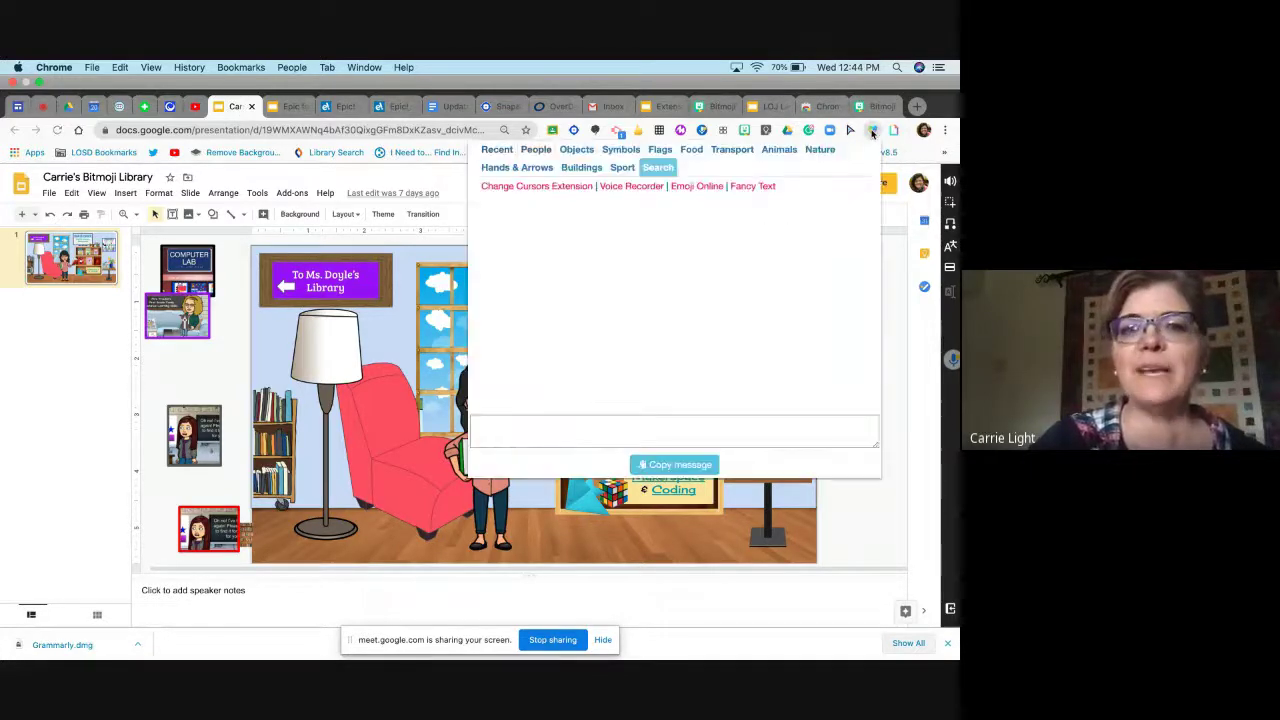
scroll(789, 258, down, 3)
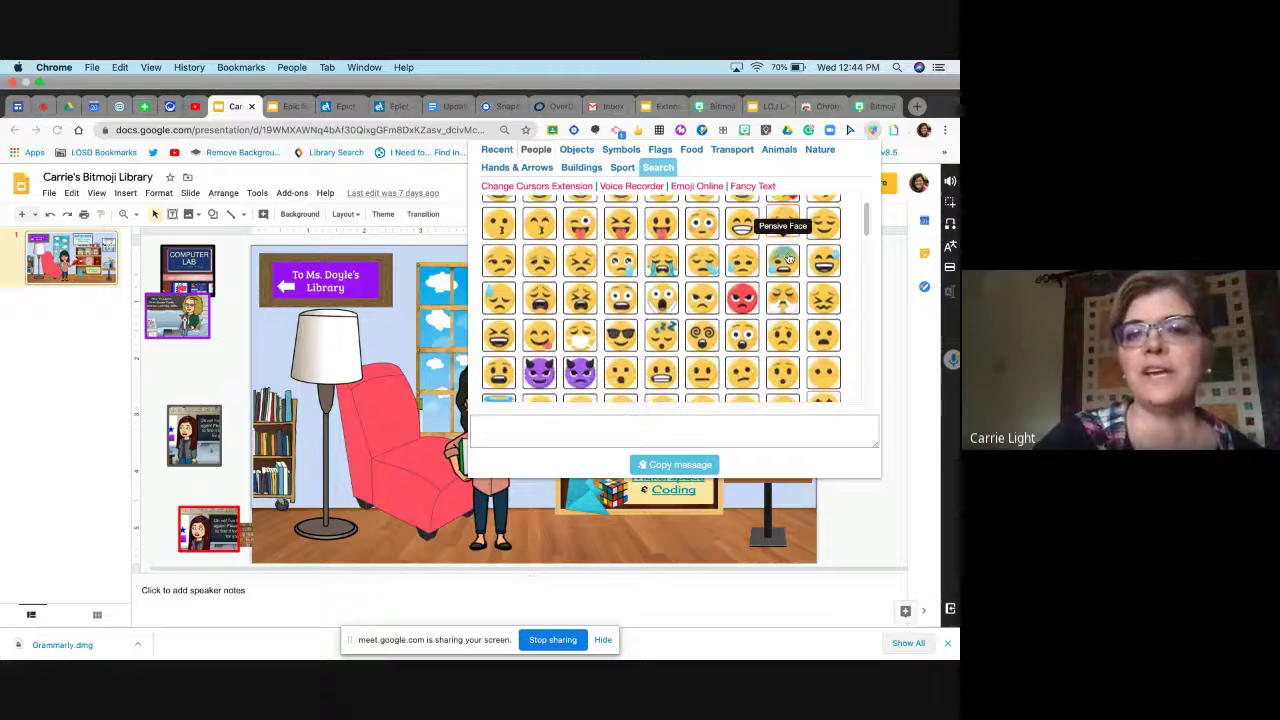
scroll(789, 258, down, 5)
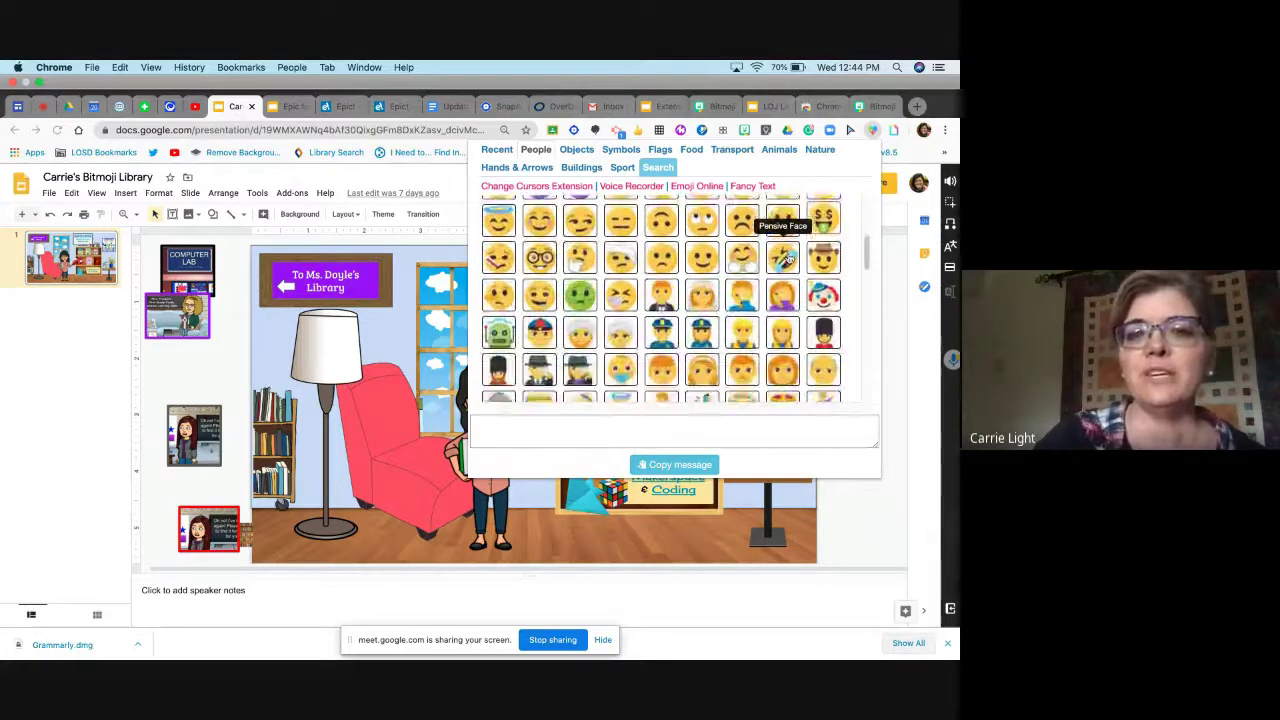
scroll(789, 258, up, 8)
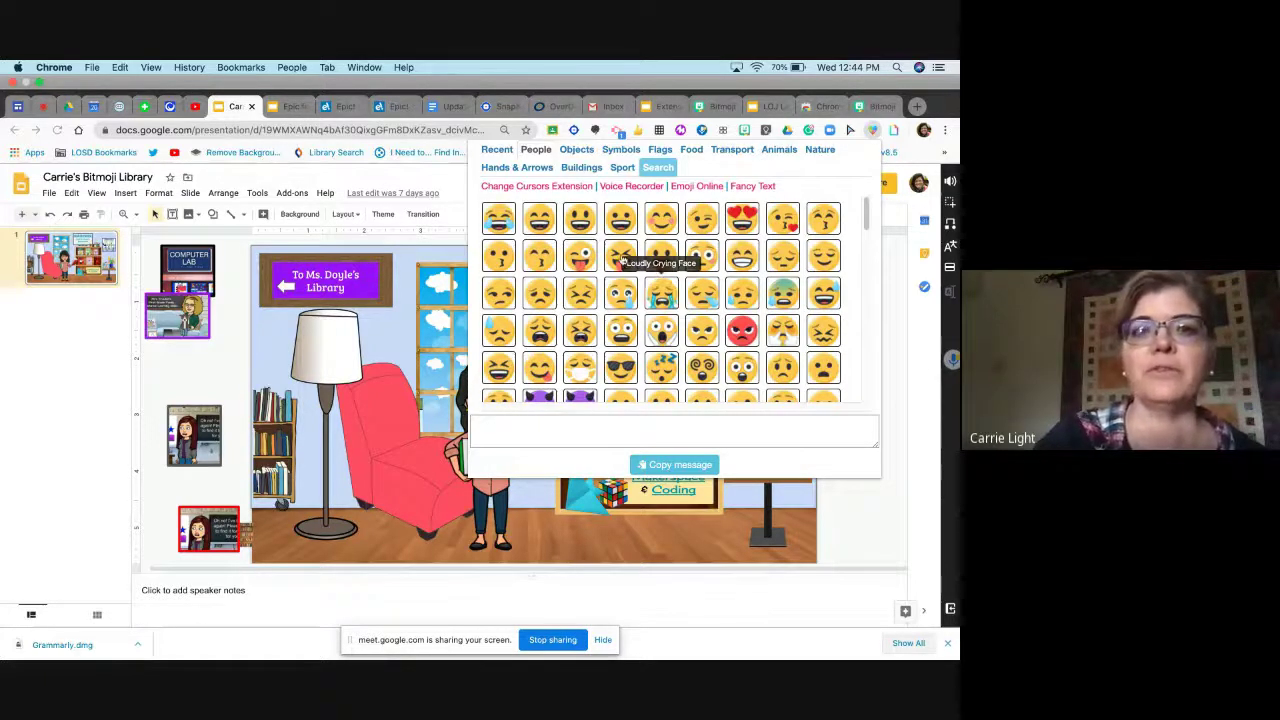
click(447, 181)
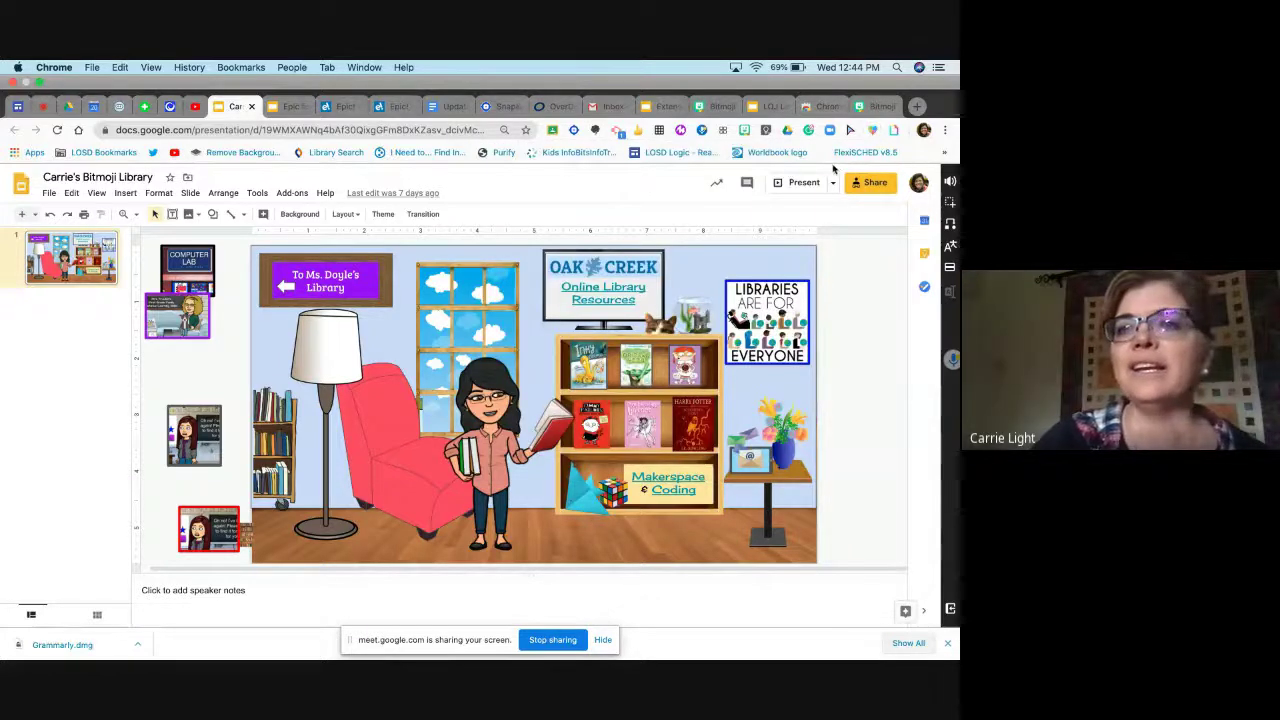
Browse the trending GIFs in the GIPHY extension and close it.
click(894, 131)
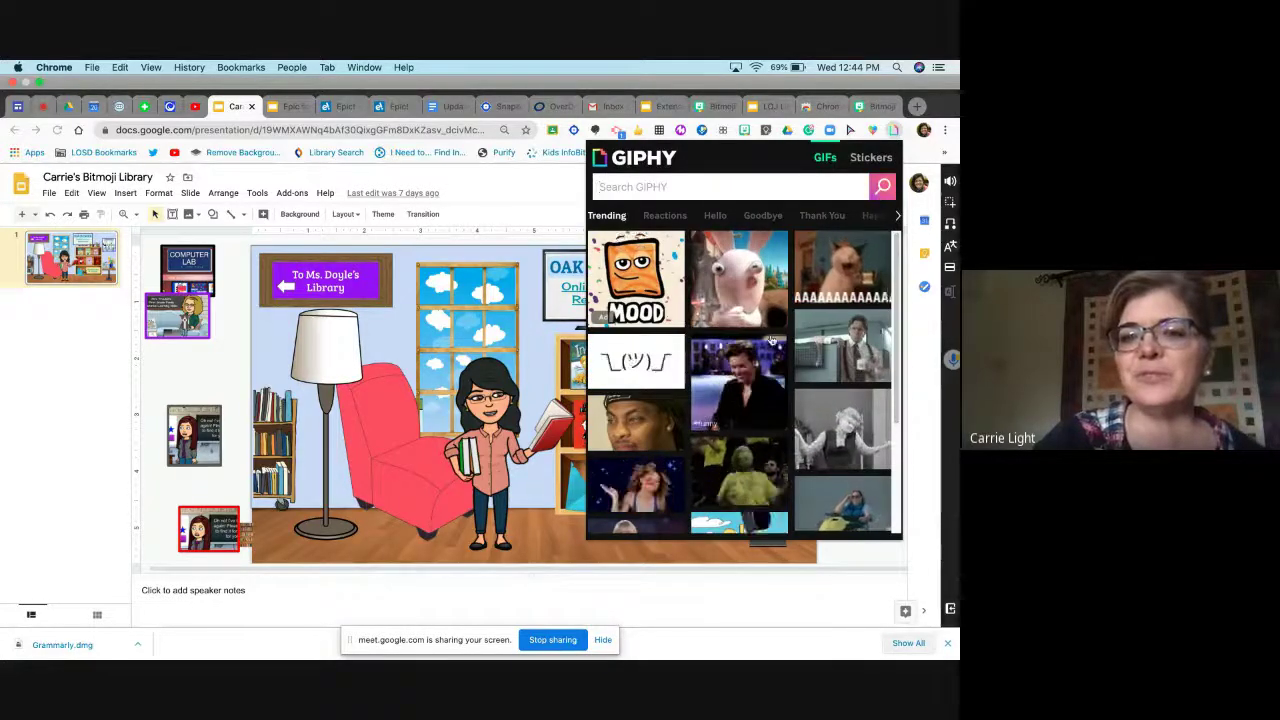
scroll(770, 341, down, 5)
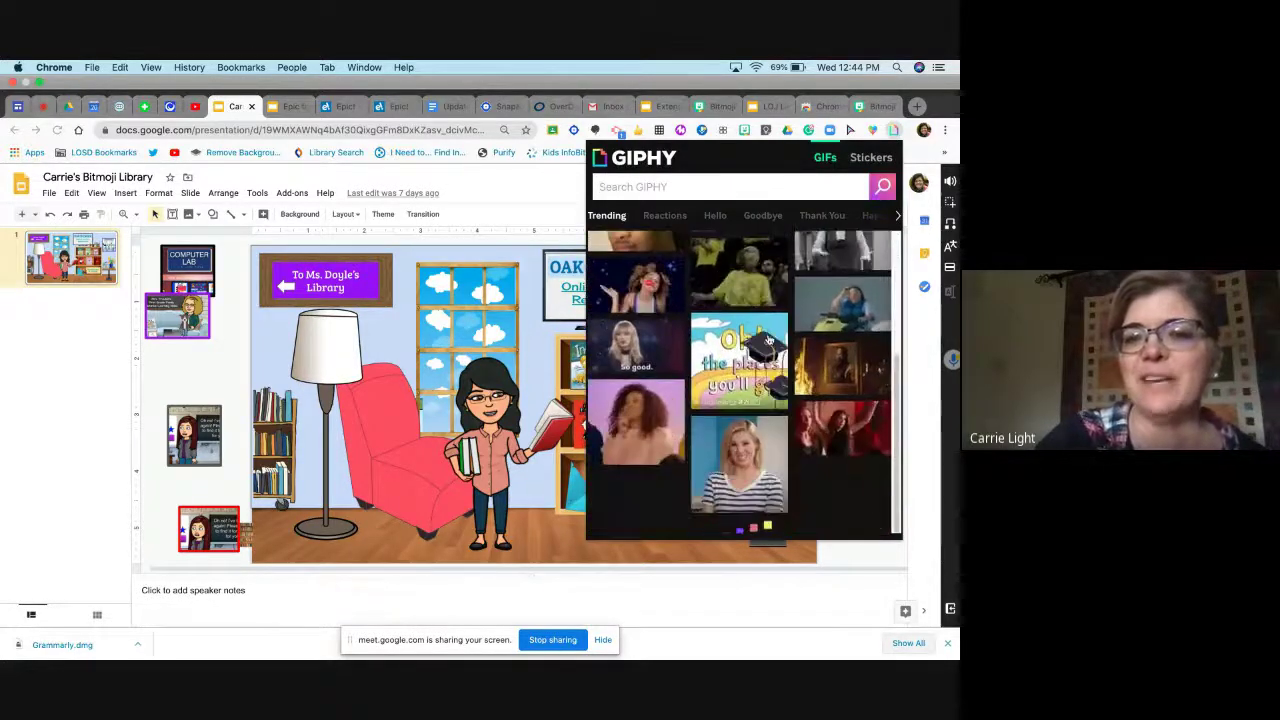
scroll(769, 341, down, 2)
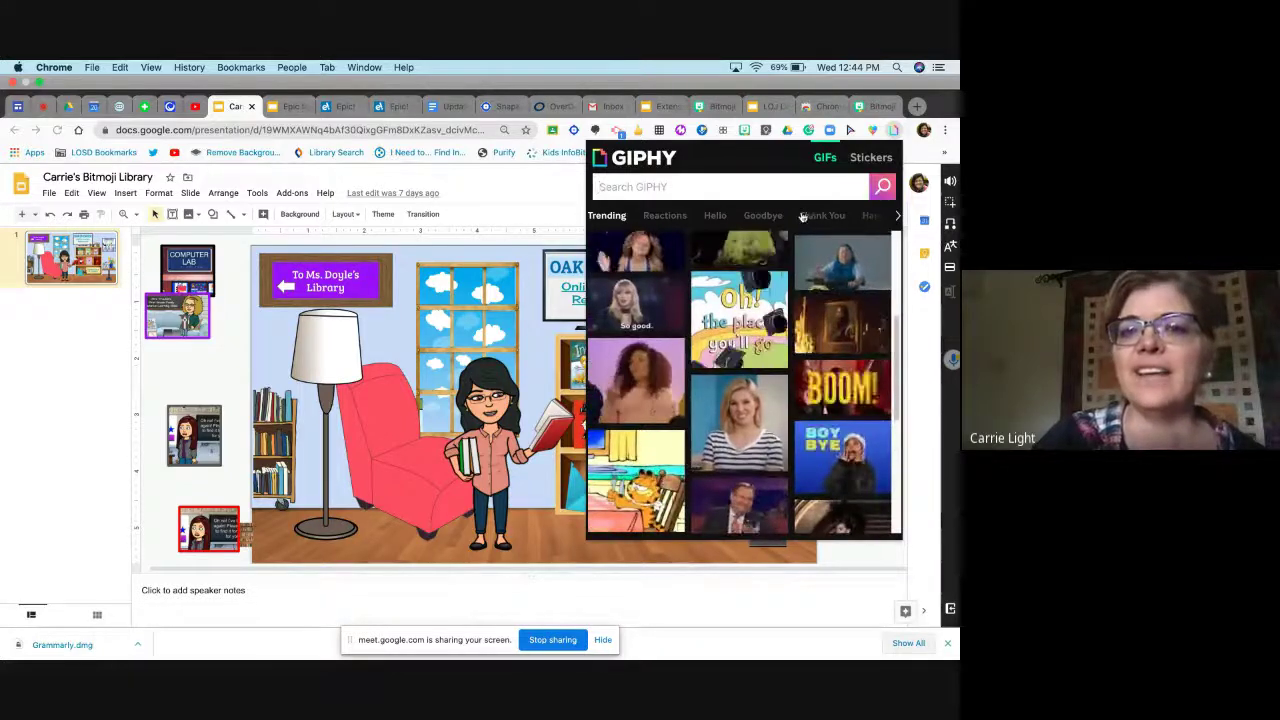
scroll(785, 250, up, 1)
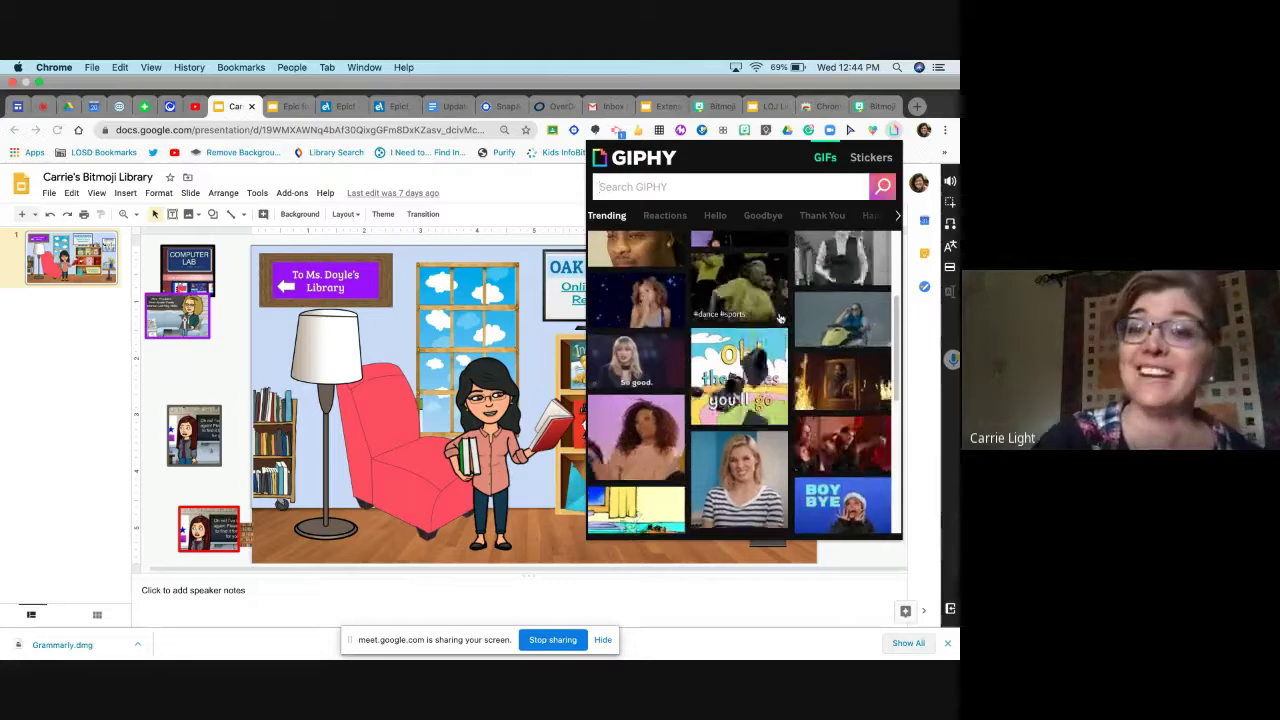
scroll(787, 270, up, 2)
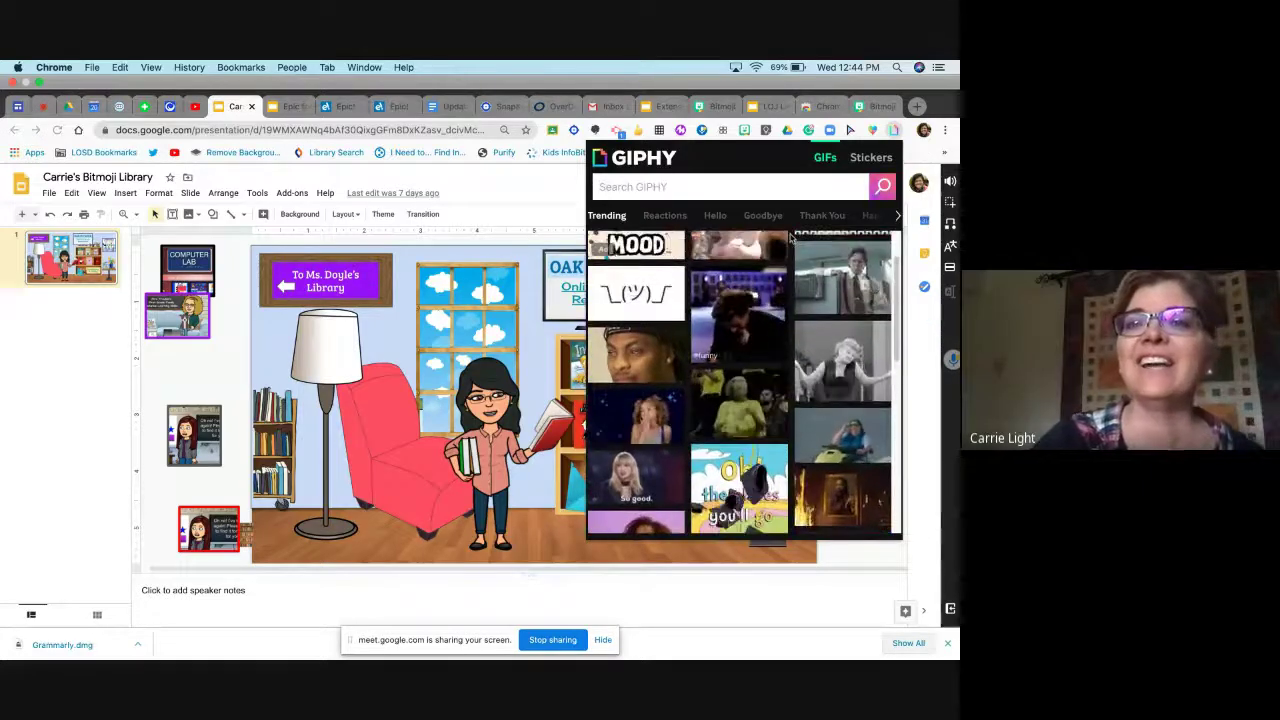
key(Escape)
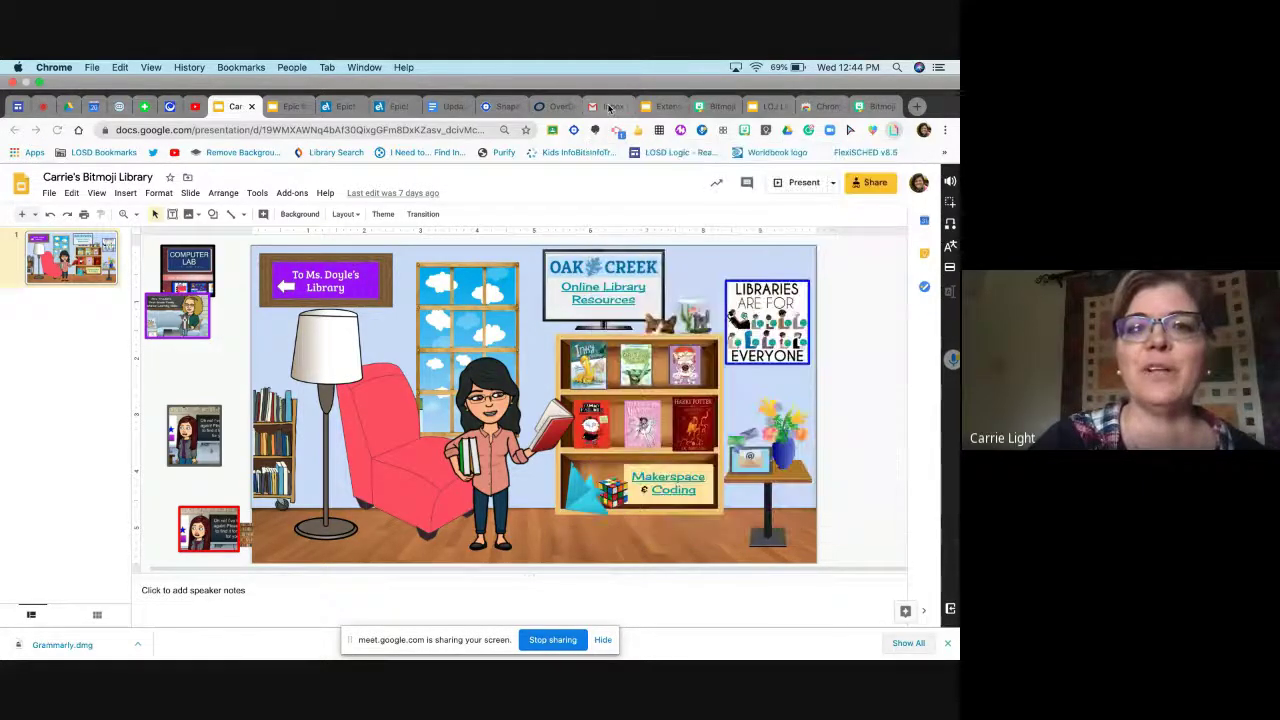
Switch to Gmail and start a new message in the enlarged compose window.
click(608, 107)
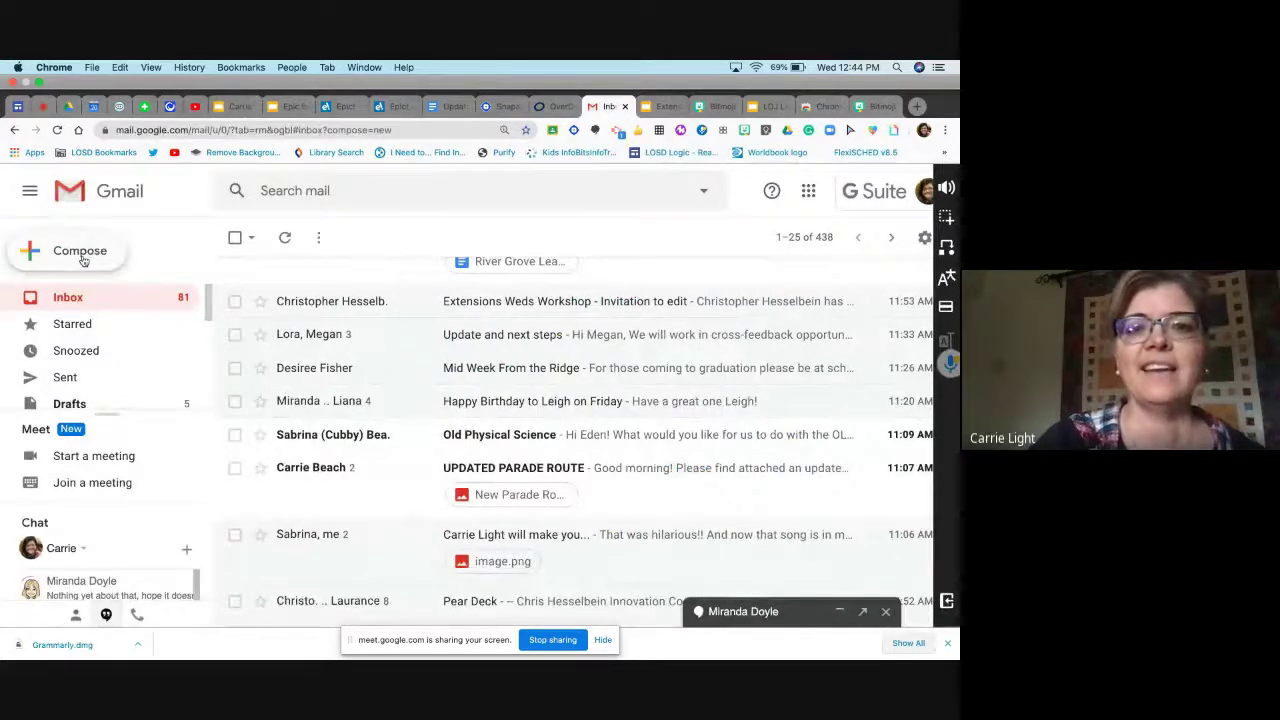
click(83, 255)
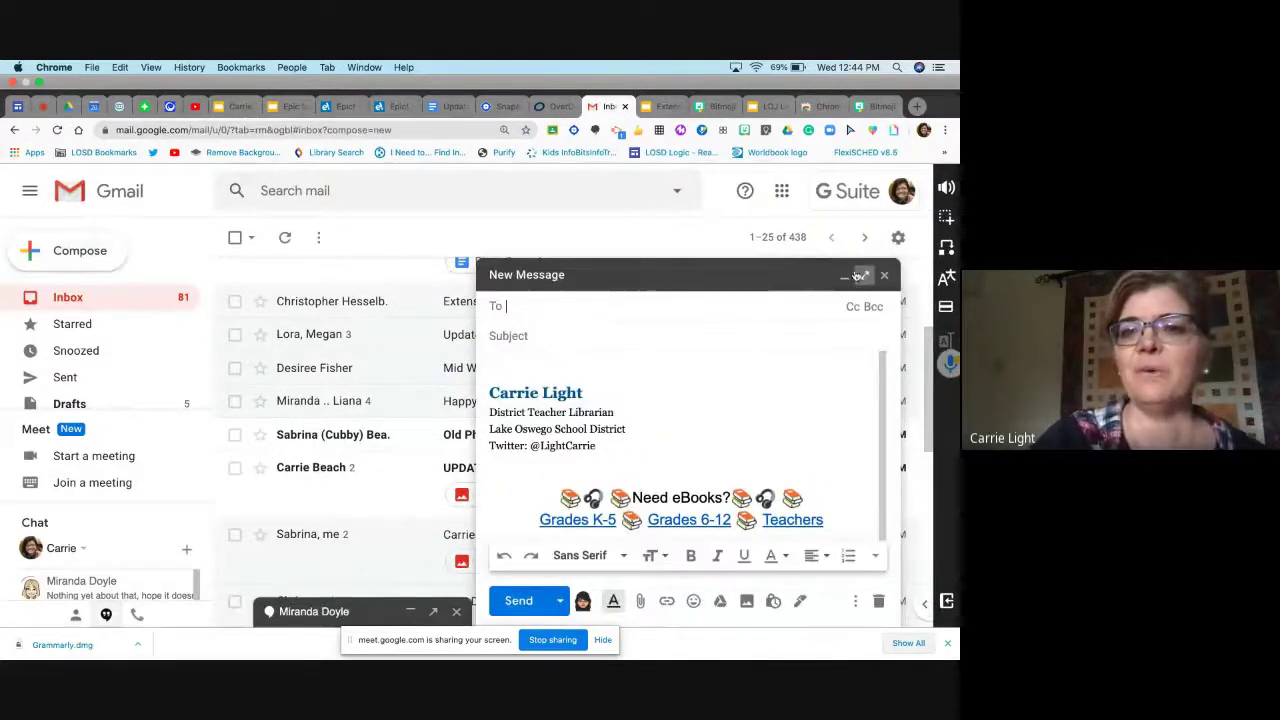
click(862, 275)
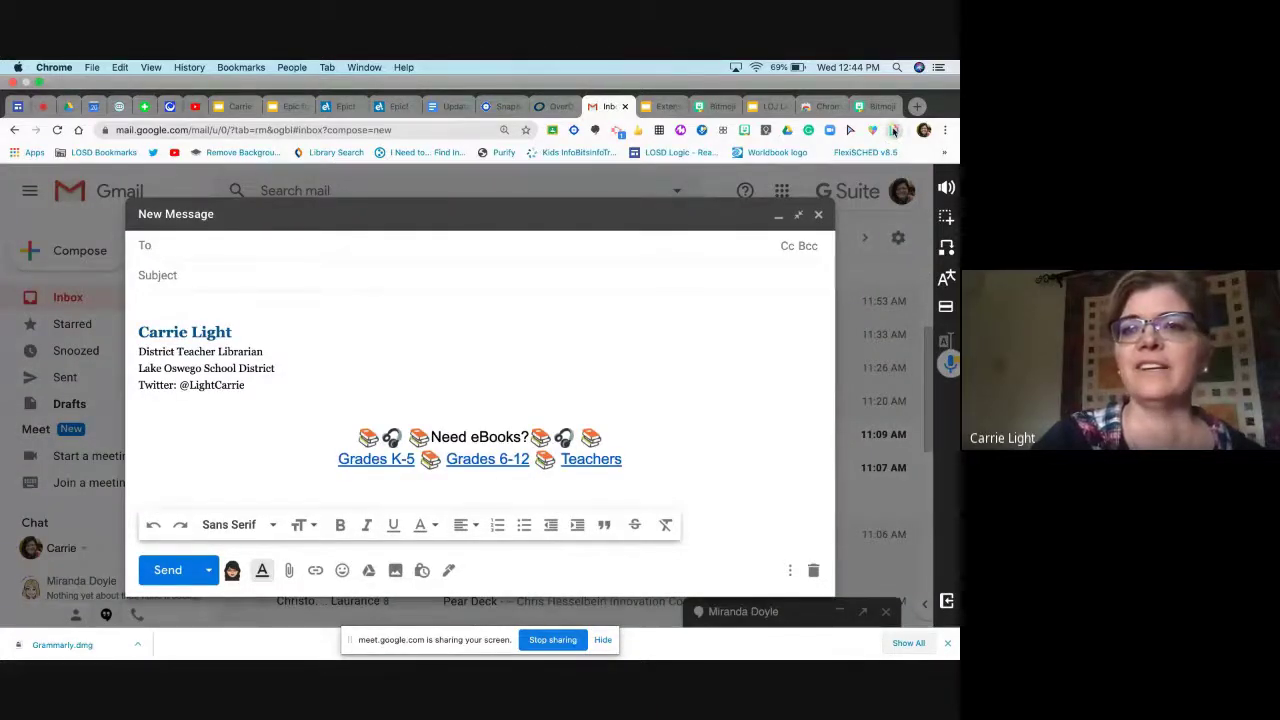
Search the GIPHY extension for "important" GIFs while the new message is open.
click(894, 130)
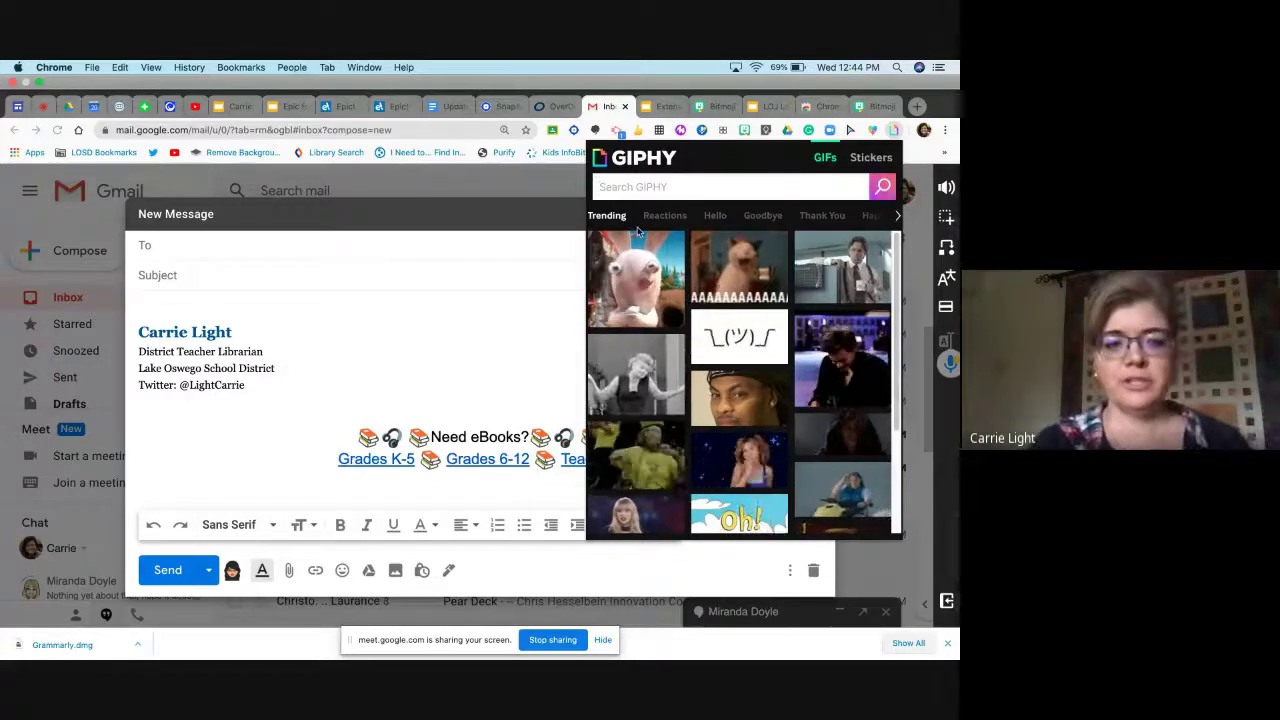
text(imp)
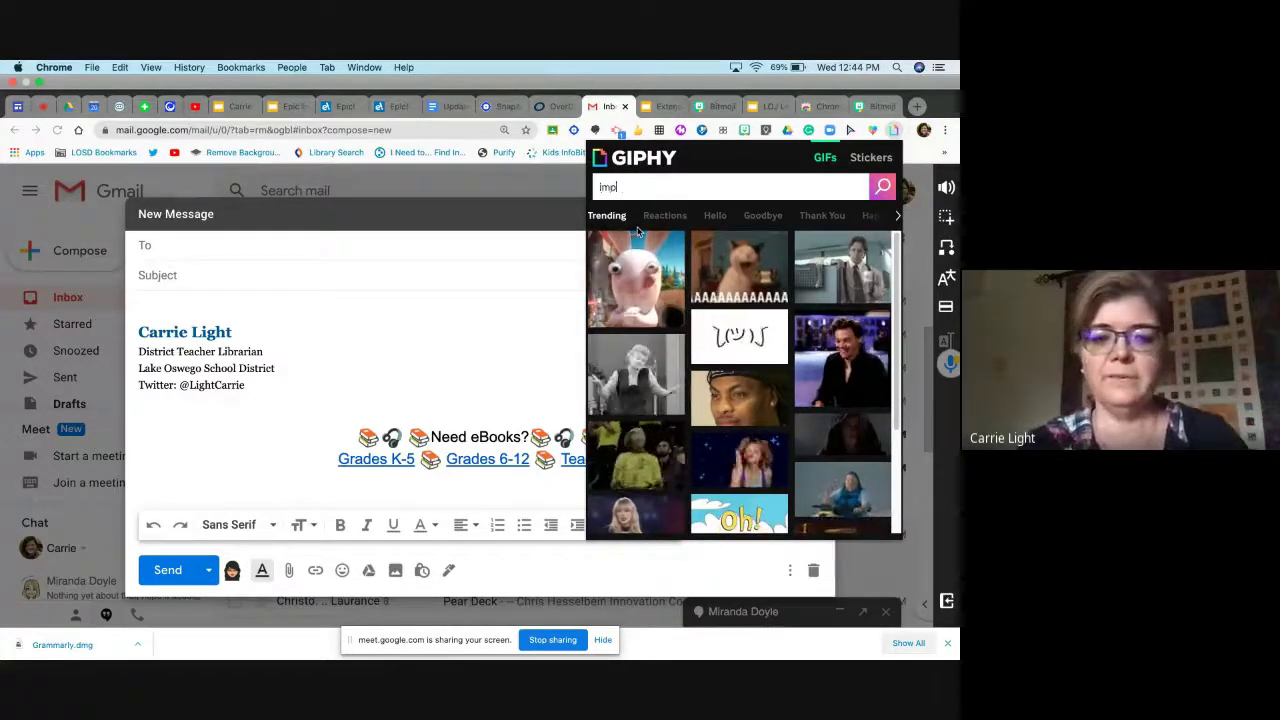
text(ortant)
key(Return)
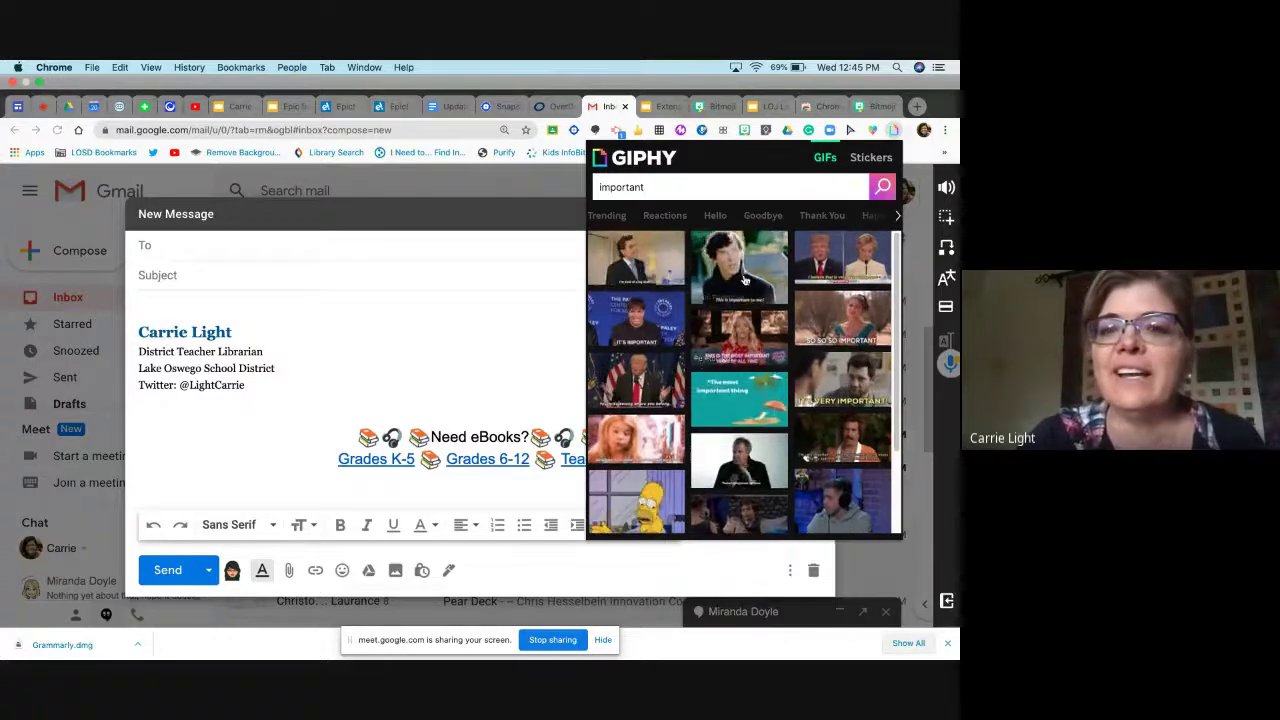
Place the "This is important to me!" GIF above the signature on its own line and stop sharing the screen.
drag(665, 283, 339, 325)
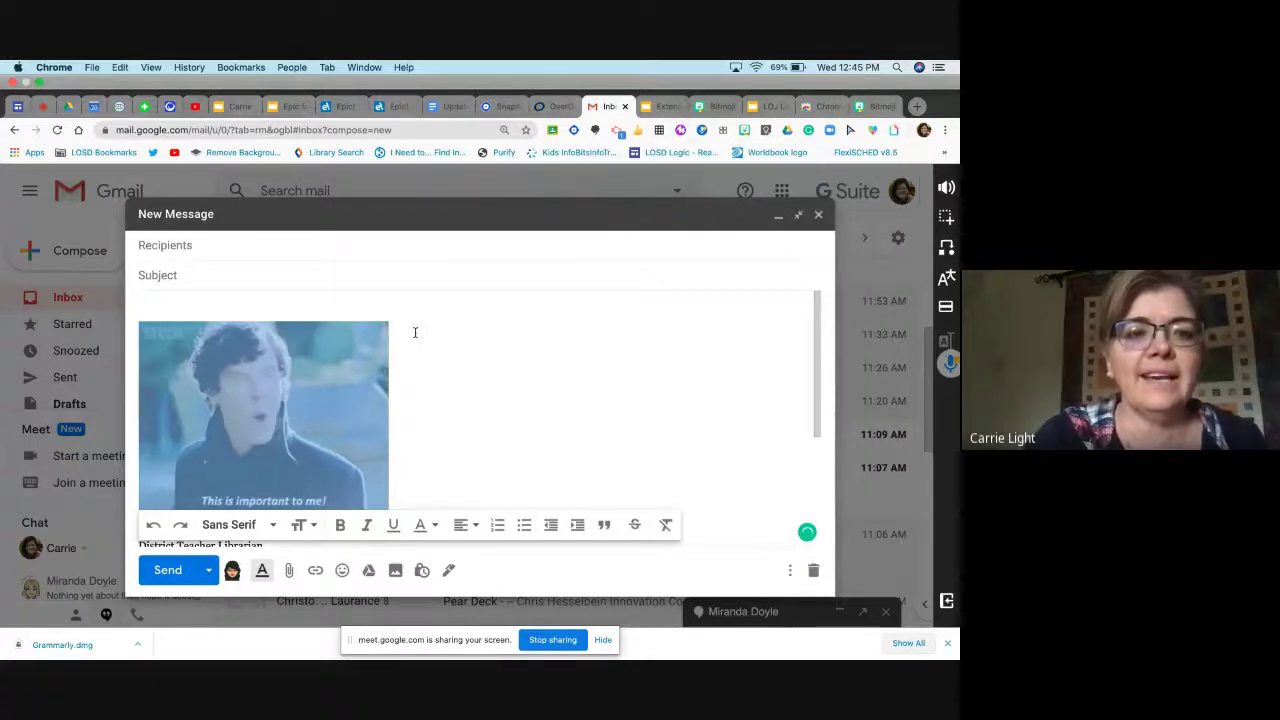
scroll(415, 332, down, 3)
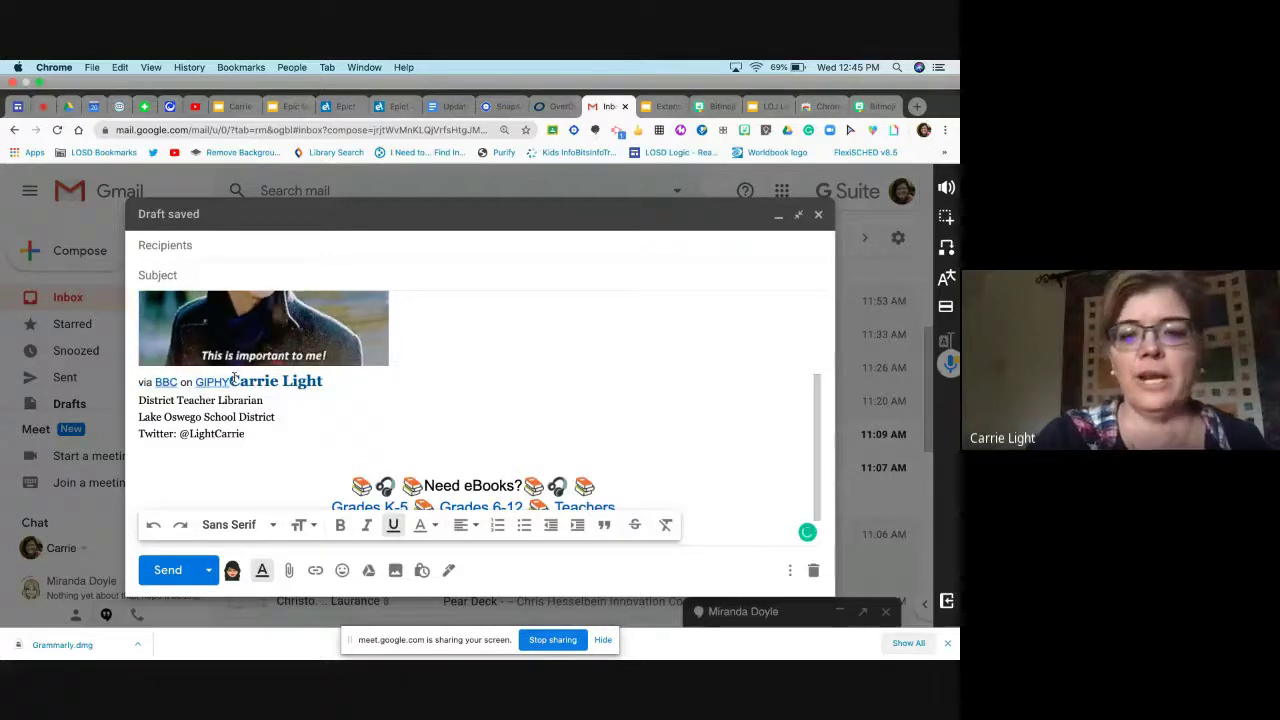
key(Return)
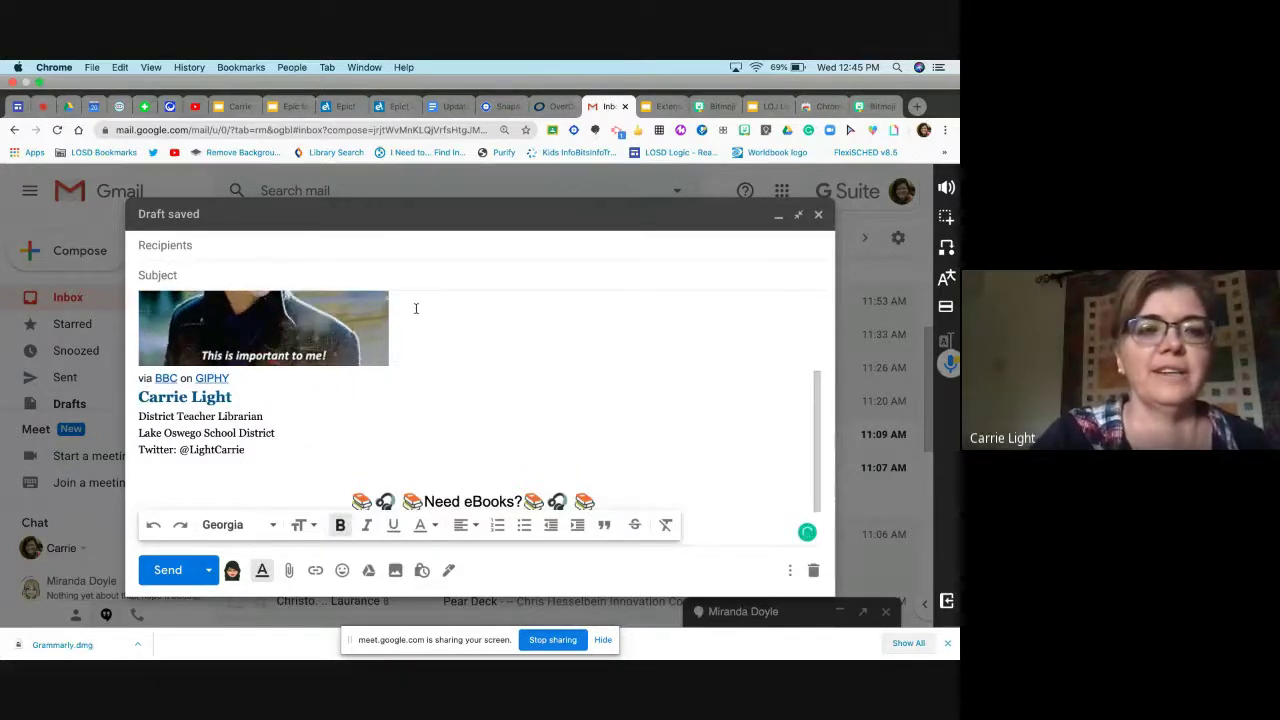
scroll(443, 297, up, 1)
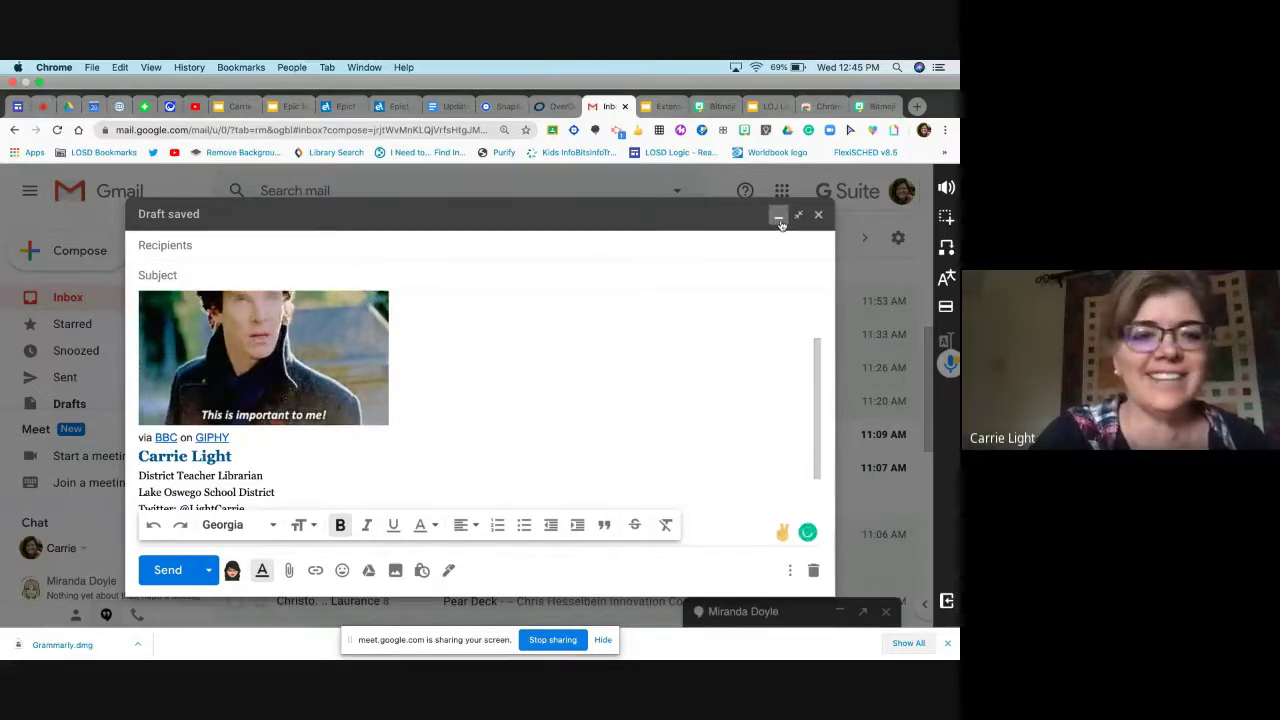
click(553, 640)
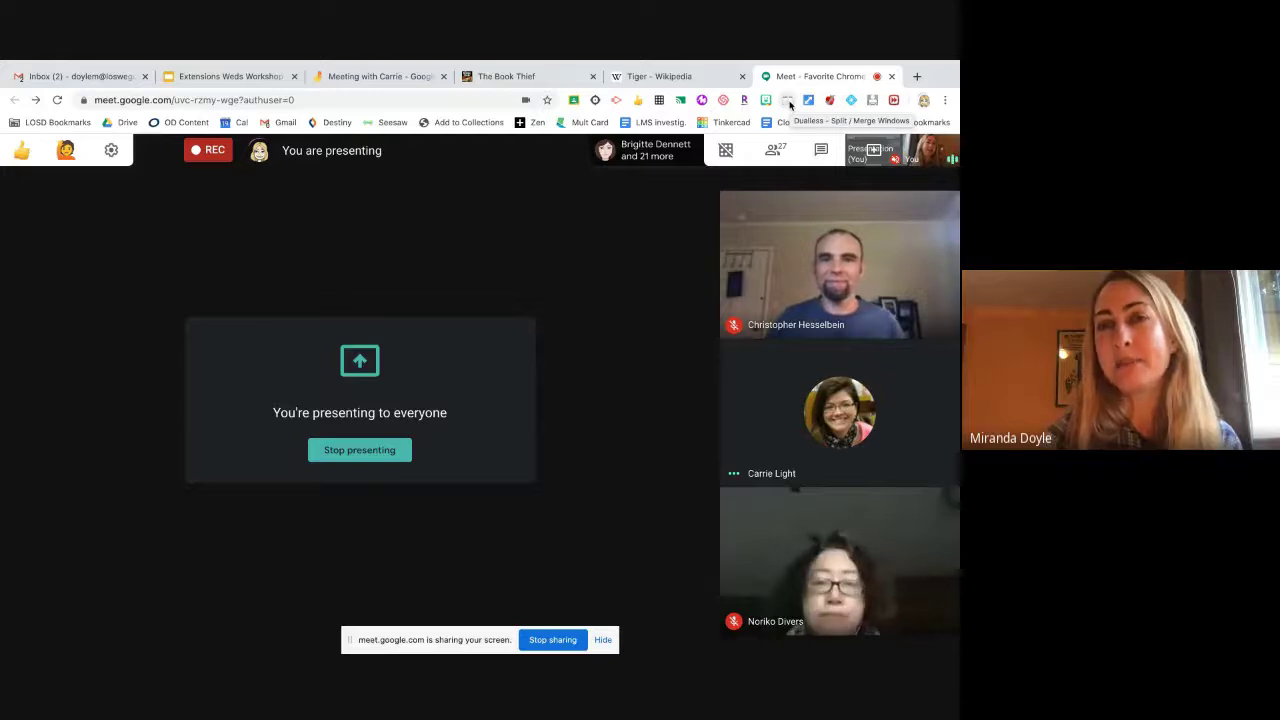
Show the Dualless split options, and place Meet beside an empty tab using Tab Resize's 1x2 layout.
click(788, 102)
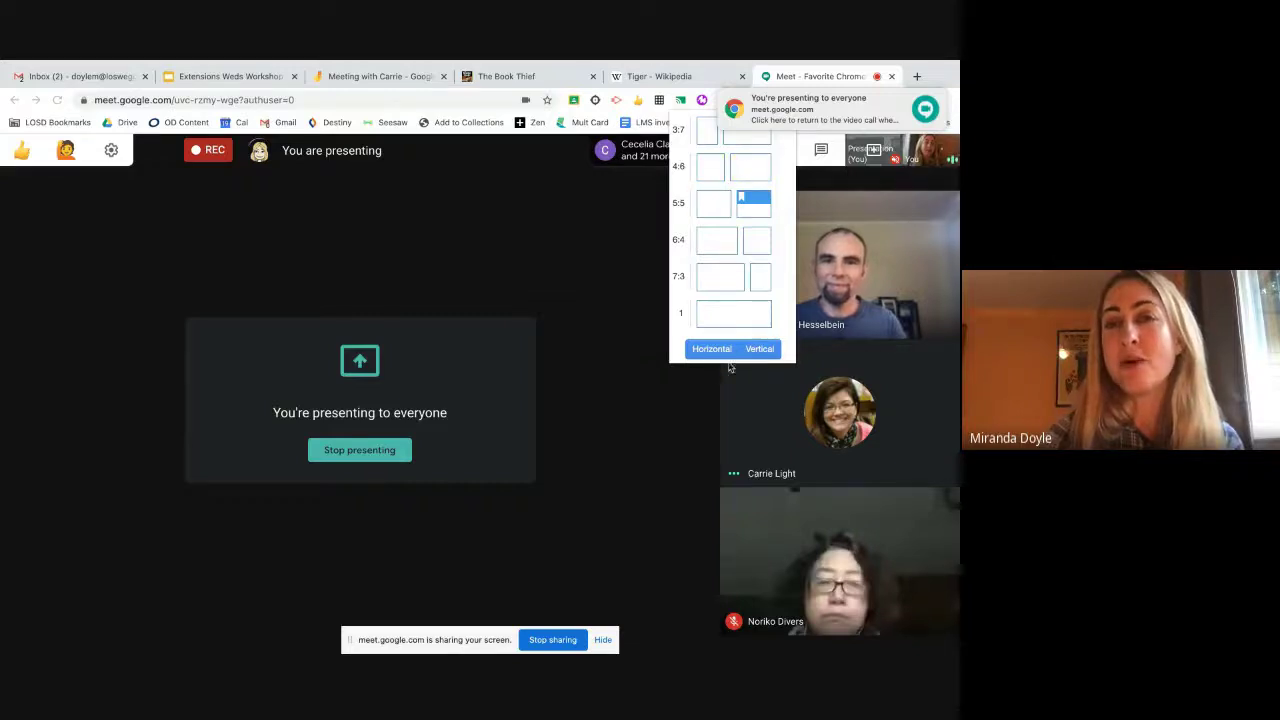
click(809, 101)
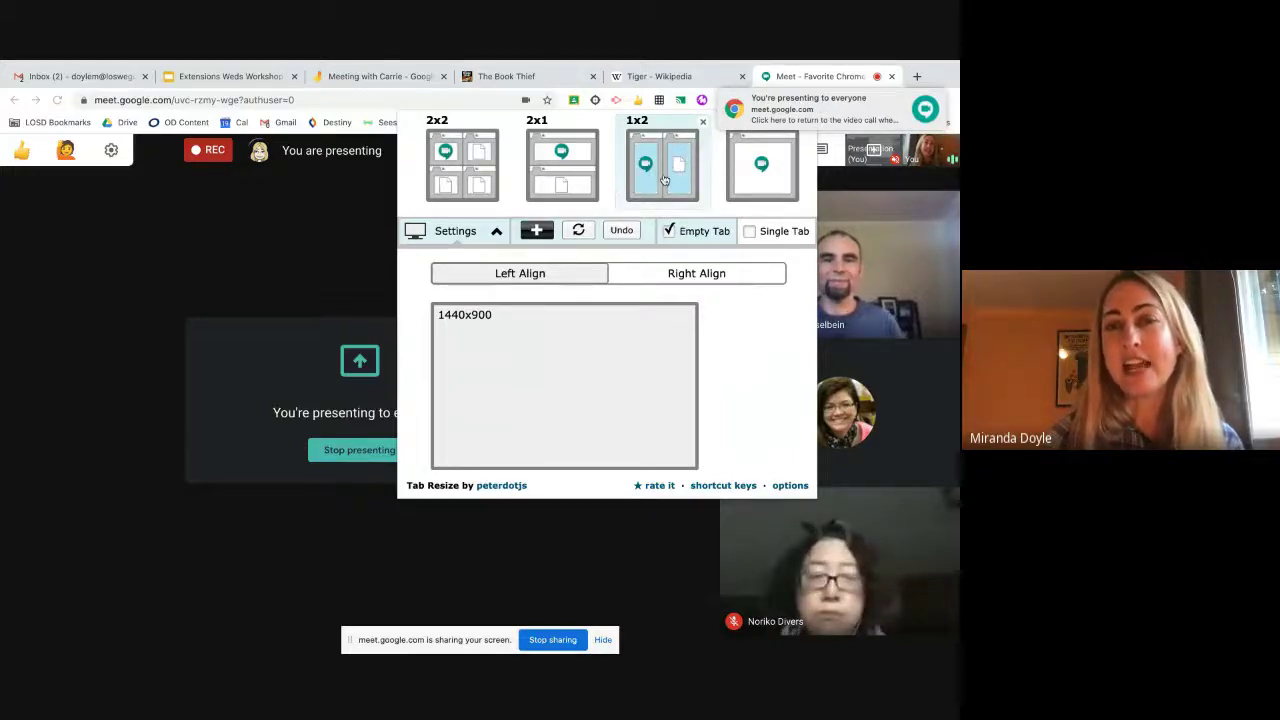
click(668, 172)
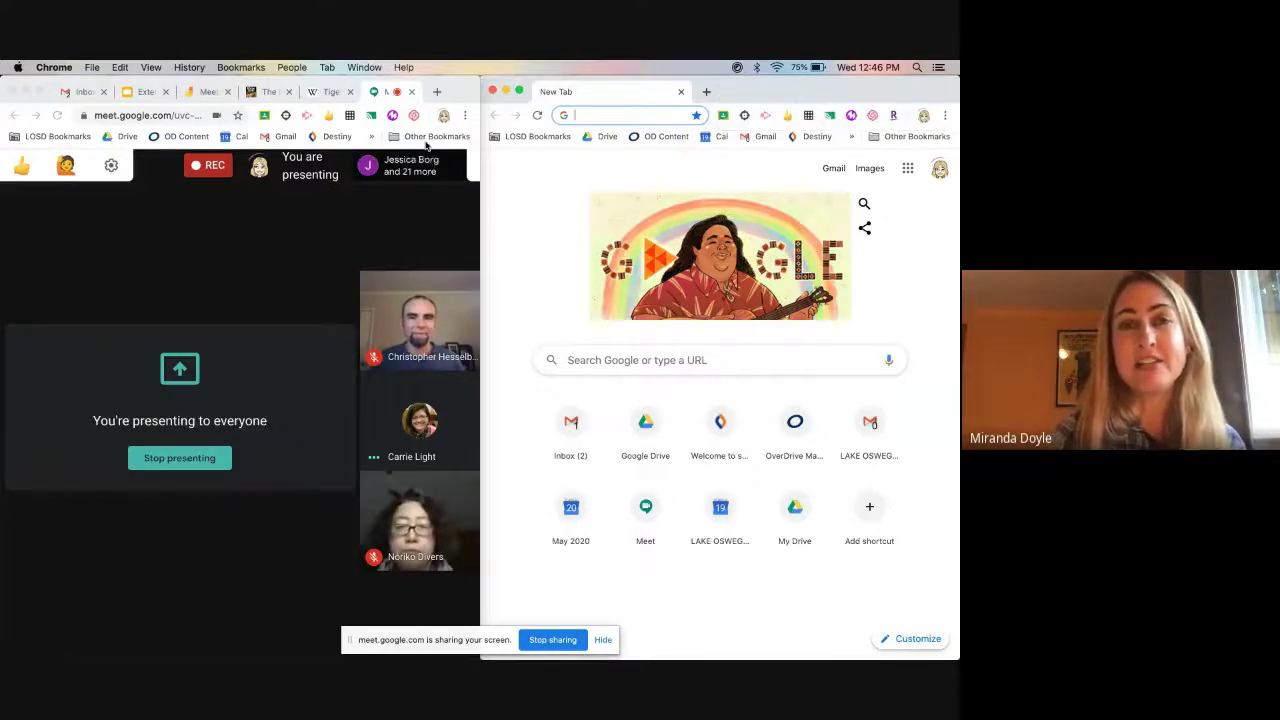
Return the Meet window to full screen and show the Tab Resize layouts again before closing them.
click(40, 95)
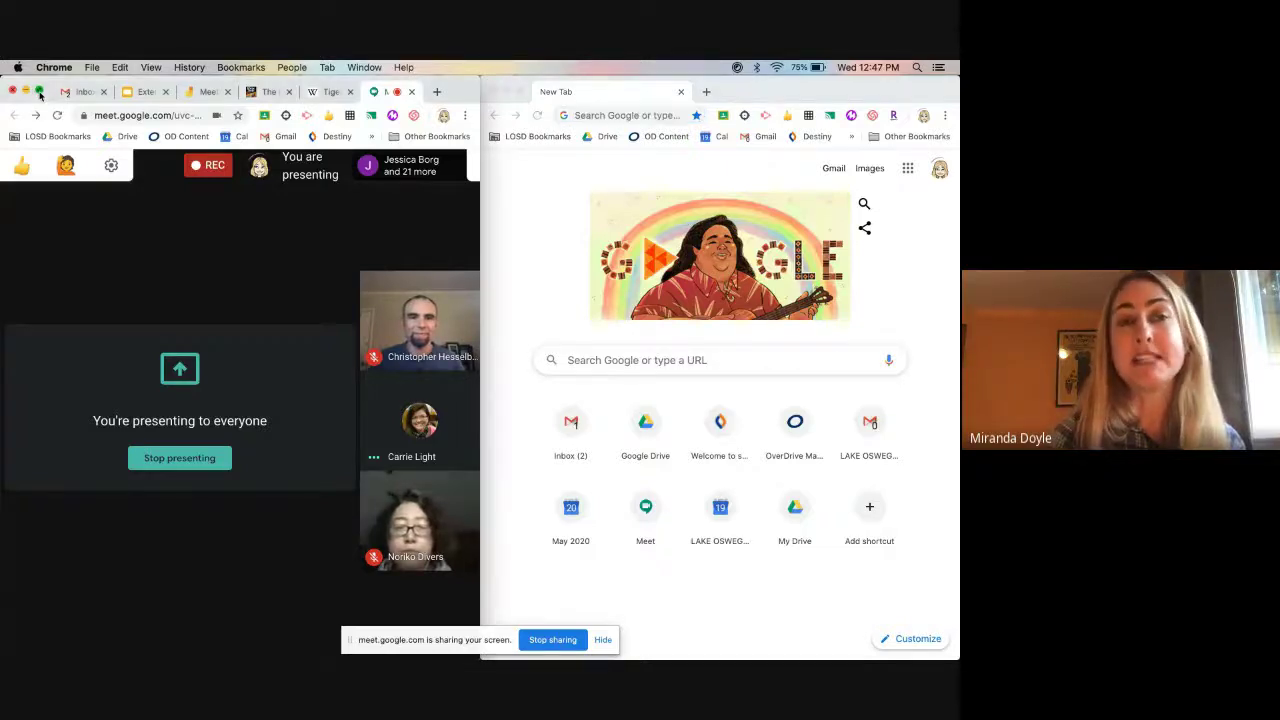
click(39, 91)
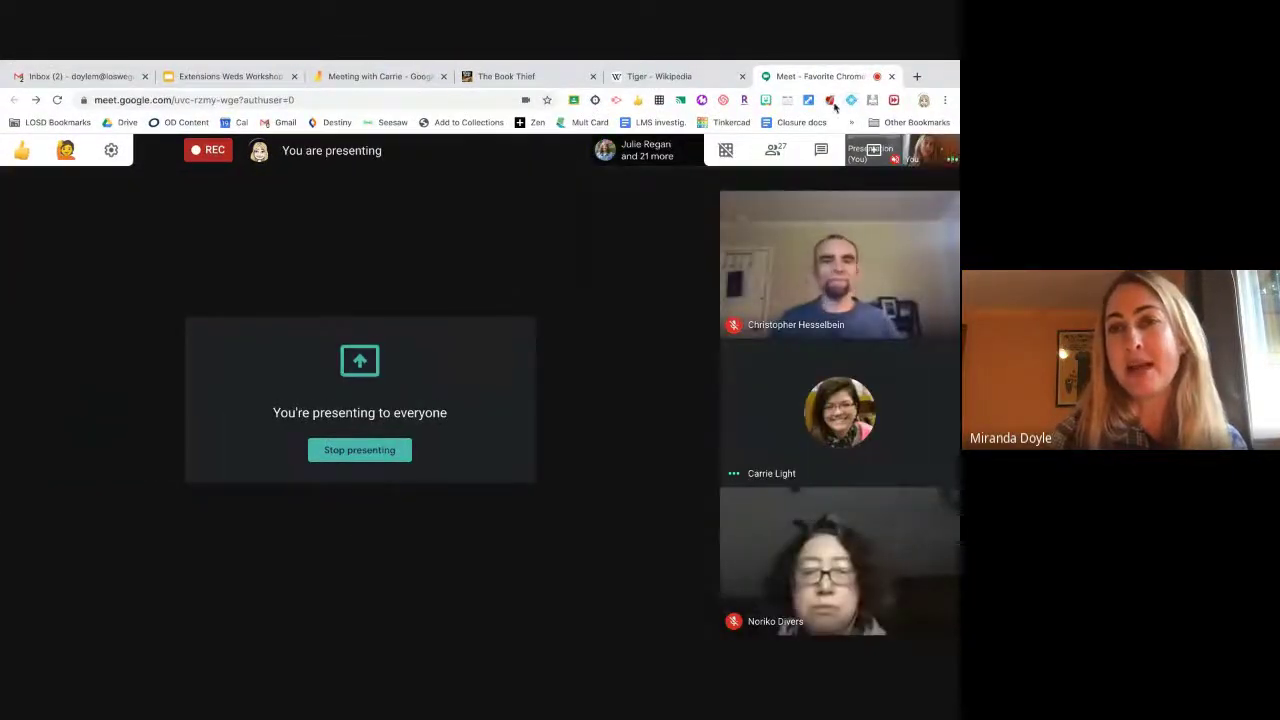
click(811, 101)
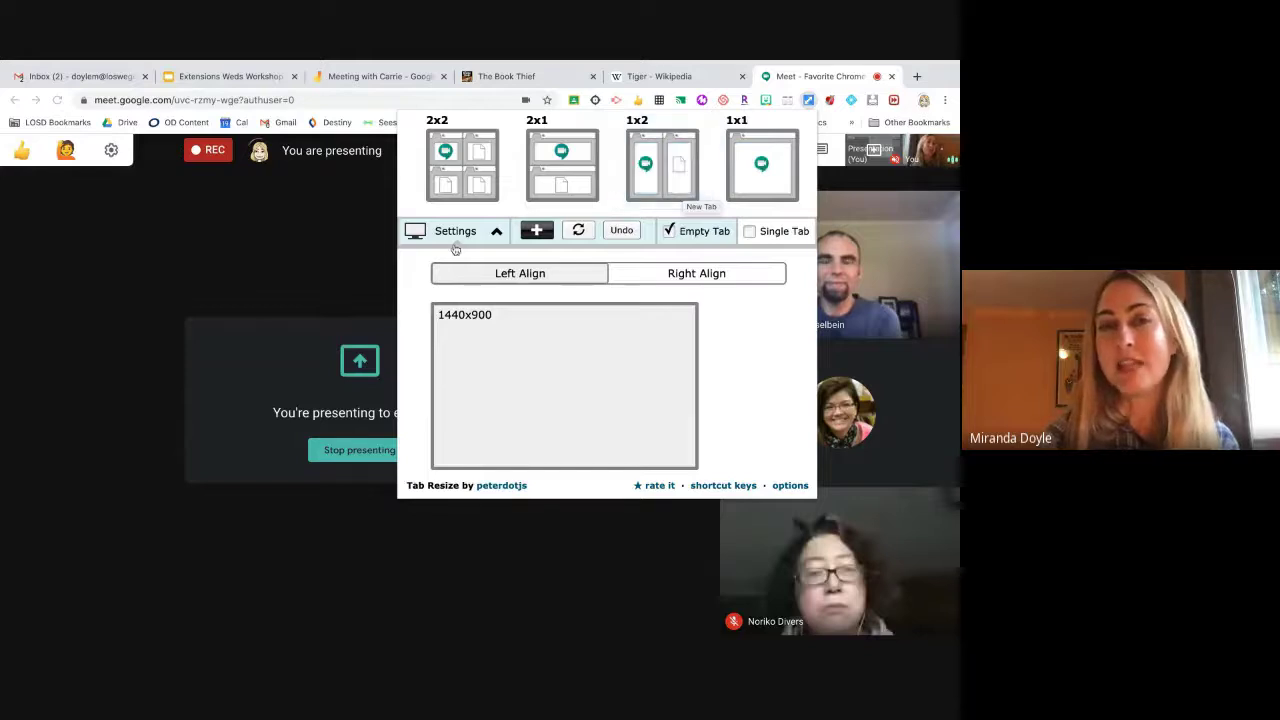
click(341, 268)
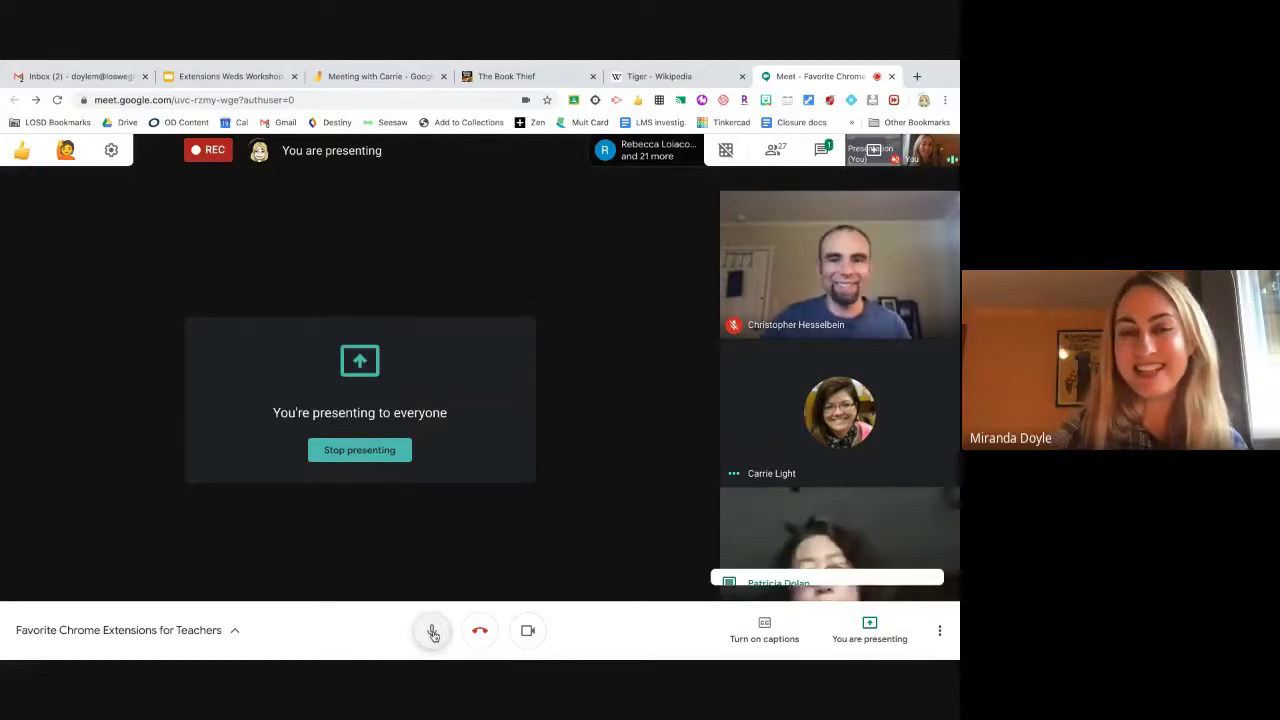
Mute and unmute the meeting microphone, and compare the Dualless and Tab Resize layout options once more.
click(431, 630)
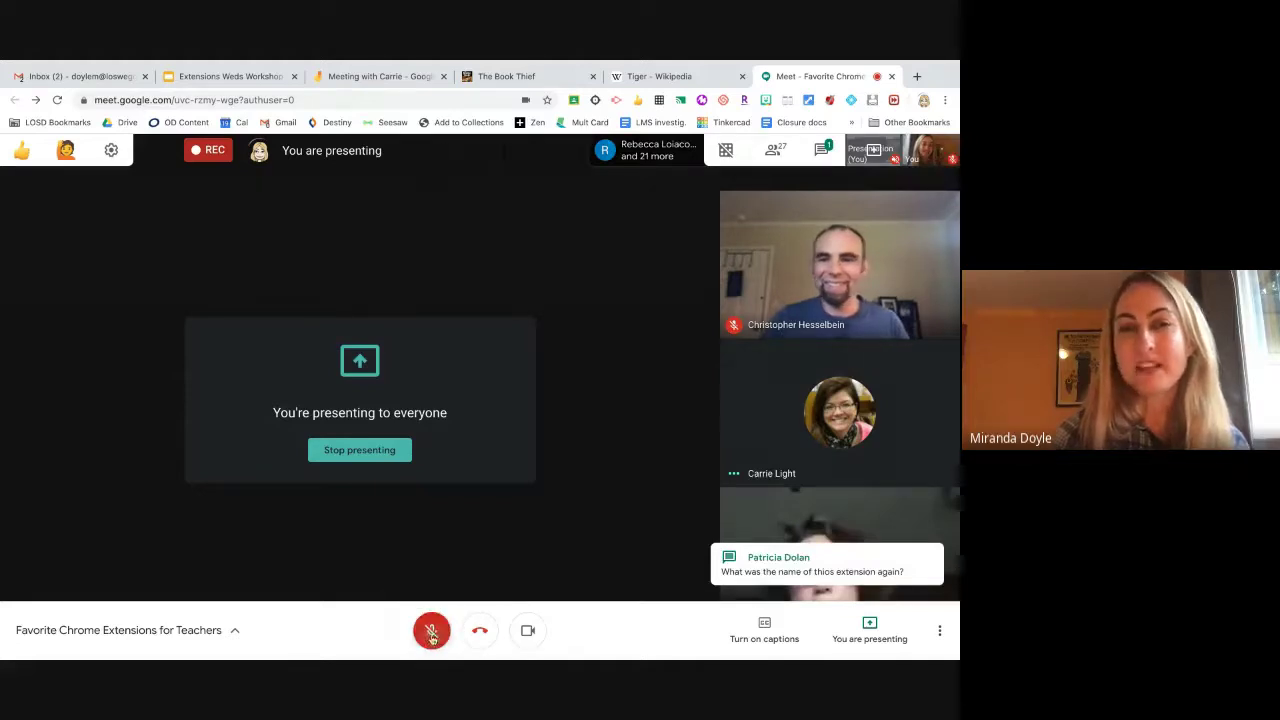
key(ctrl+d)
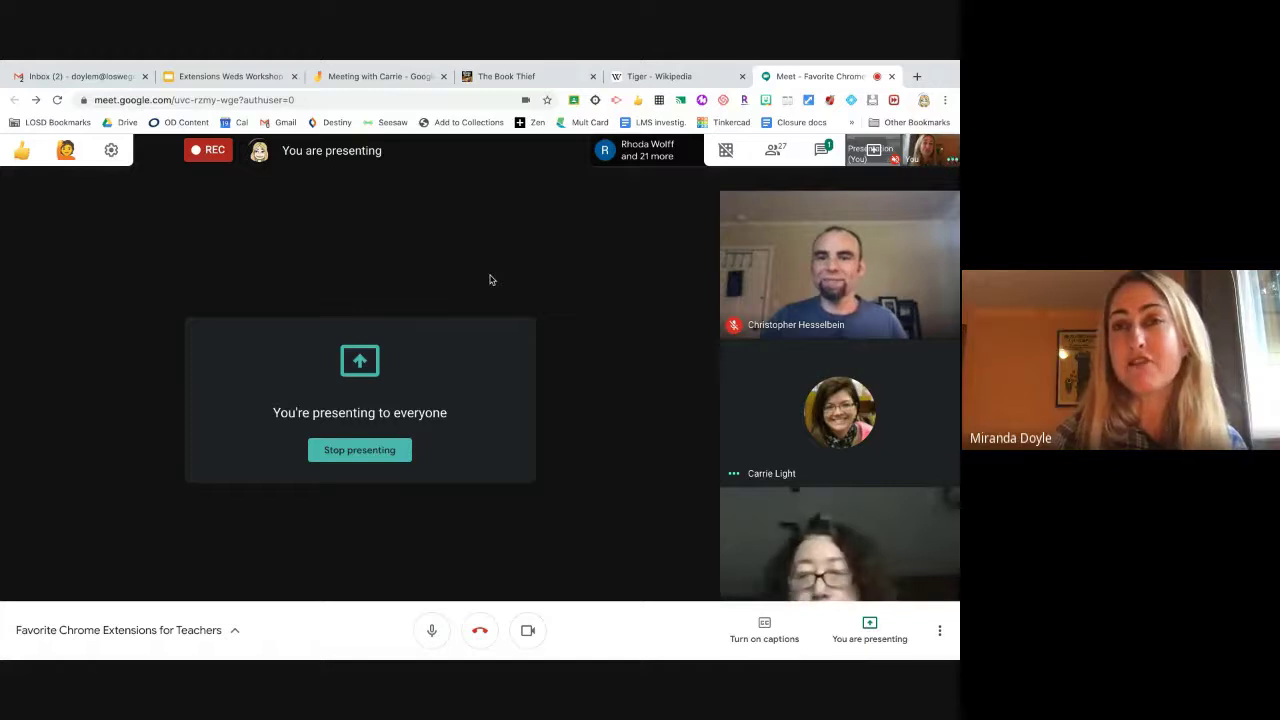
click(787, 101)
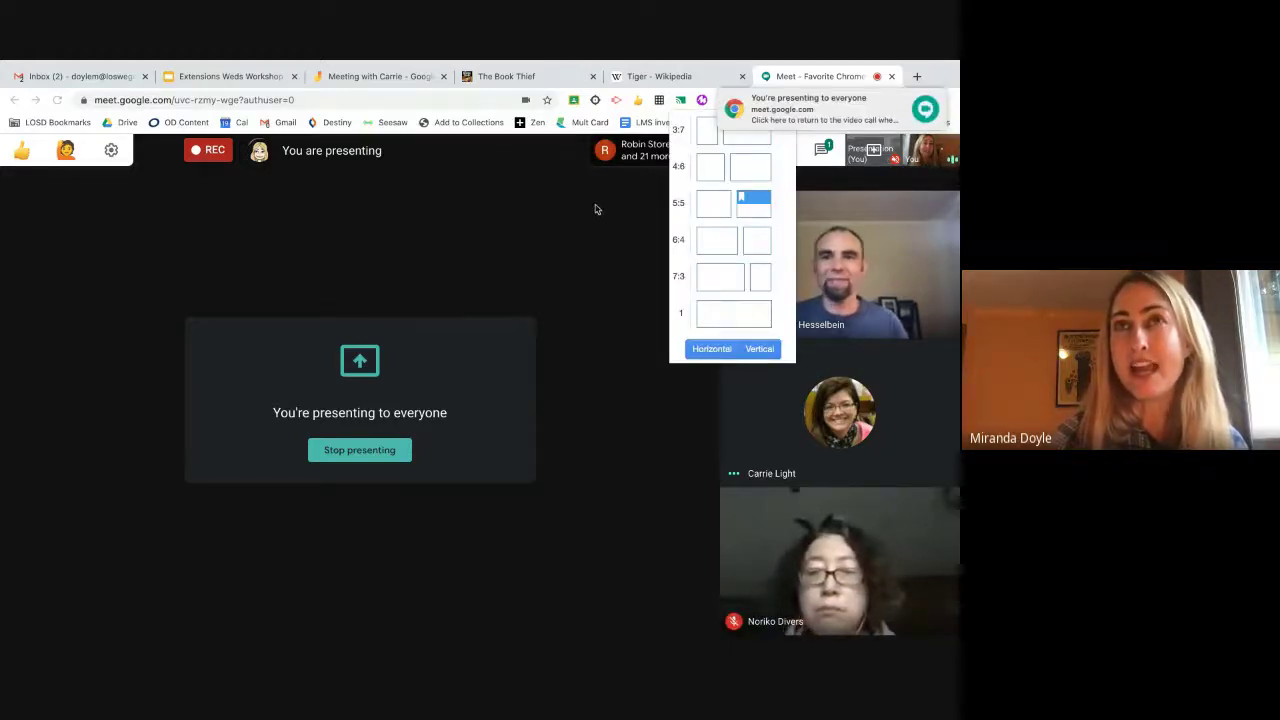
click(586, 217)
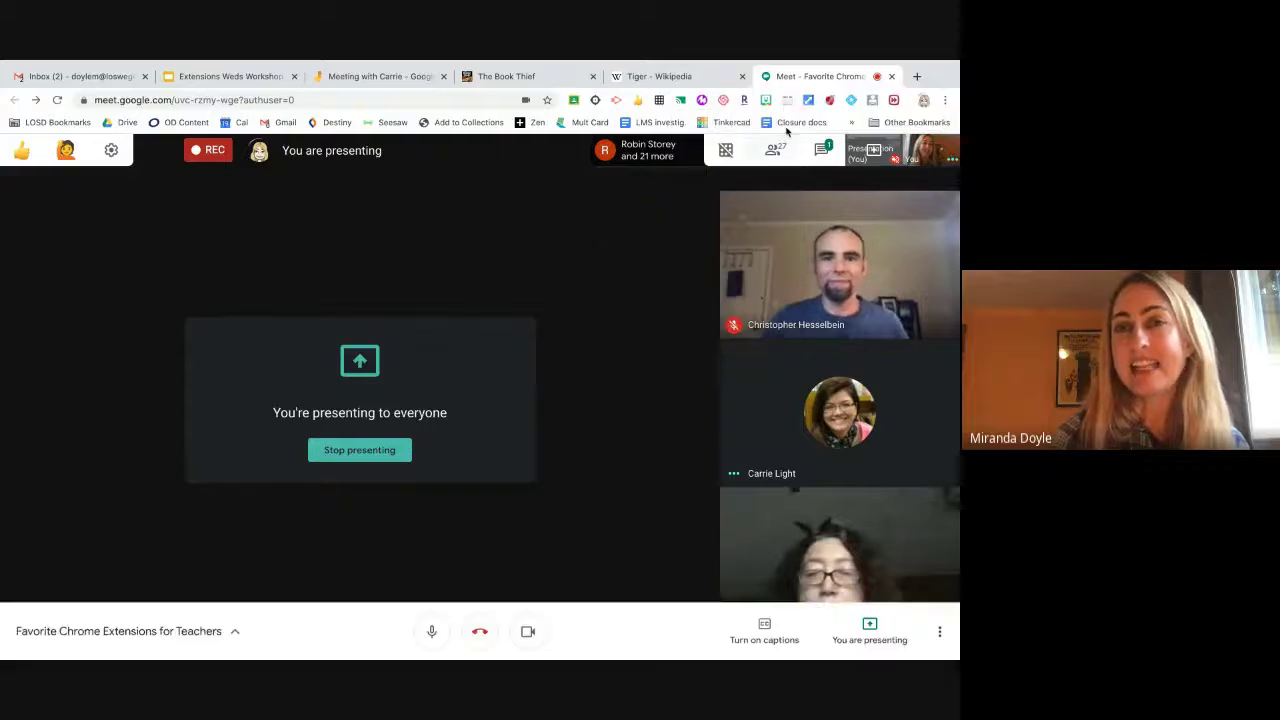
click(809, 100)
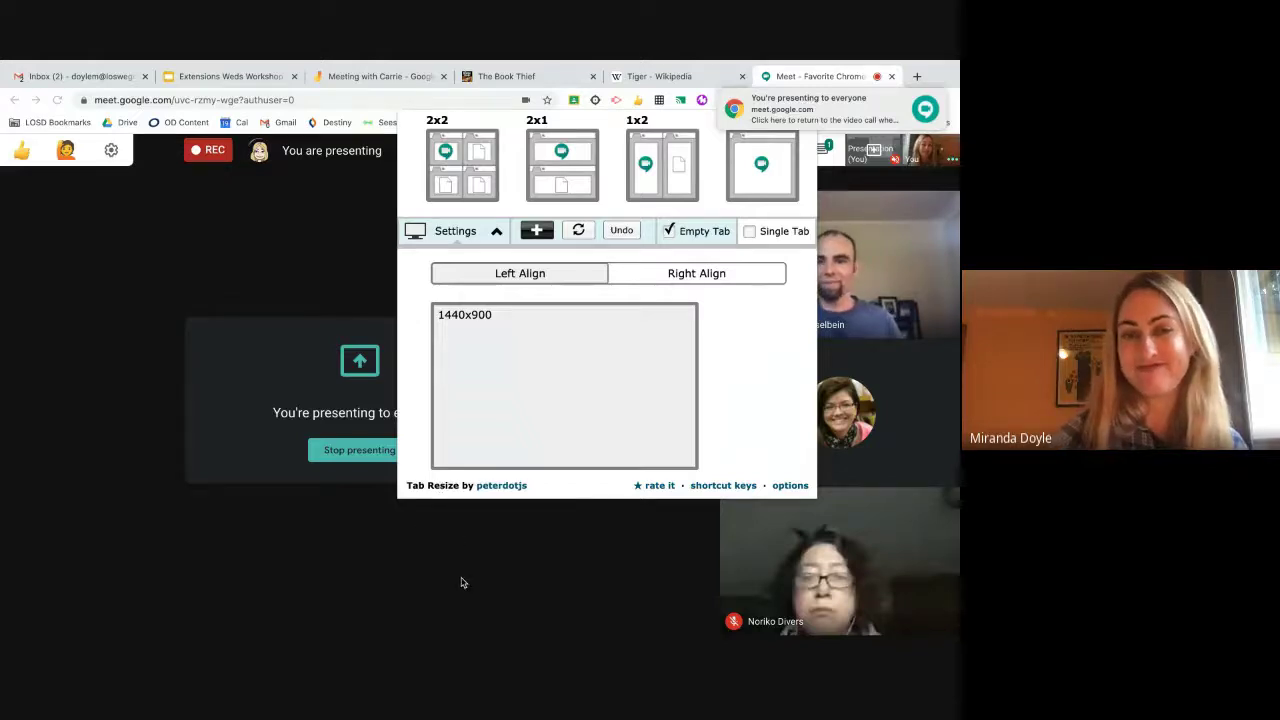
click(463, 578)
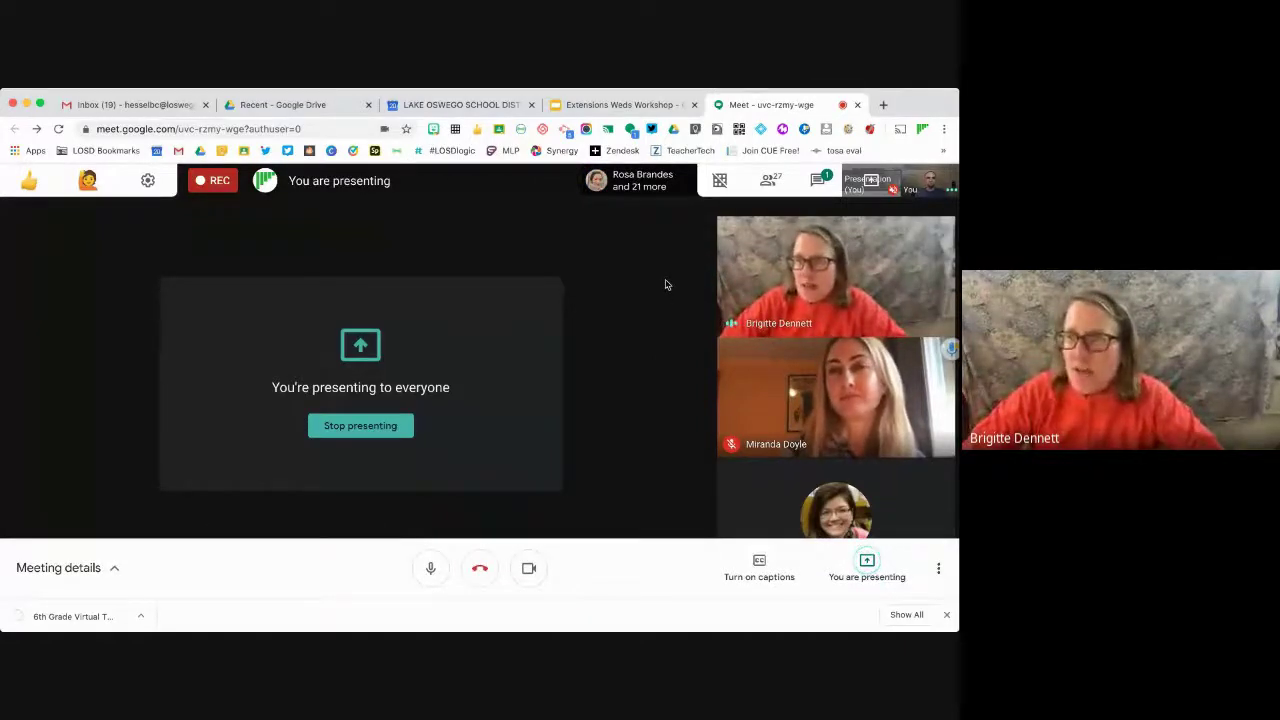
Search the web for "rattlesnakes" in a new tab and open the Wikipedia article on rattlesnakes.
click(883, 104)
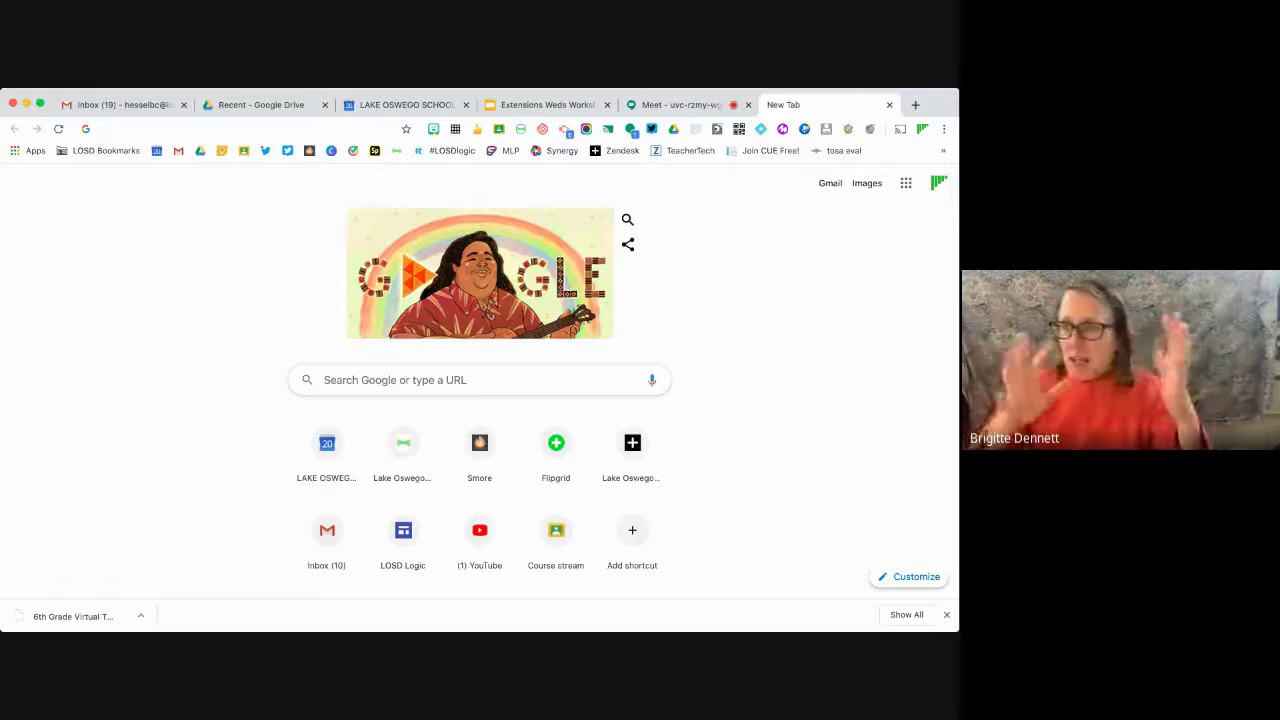
text(rattlesna)
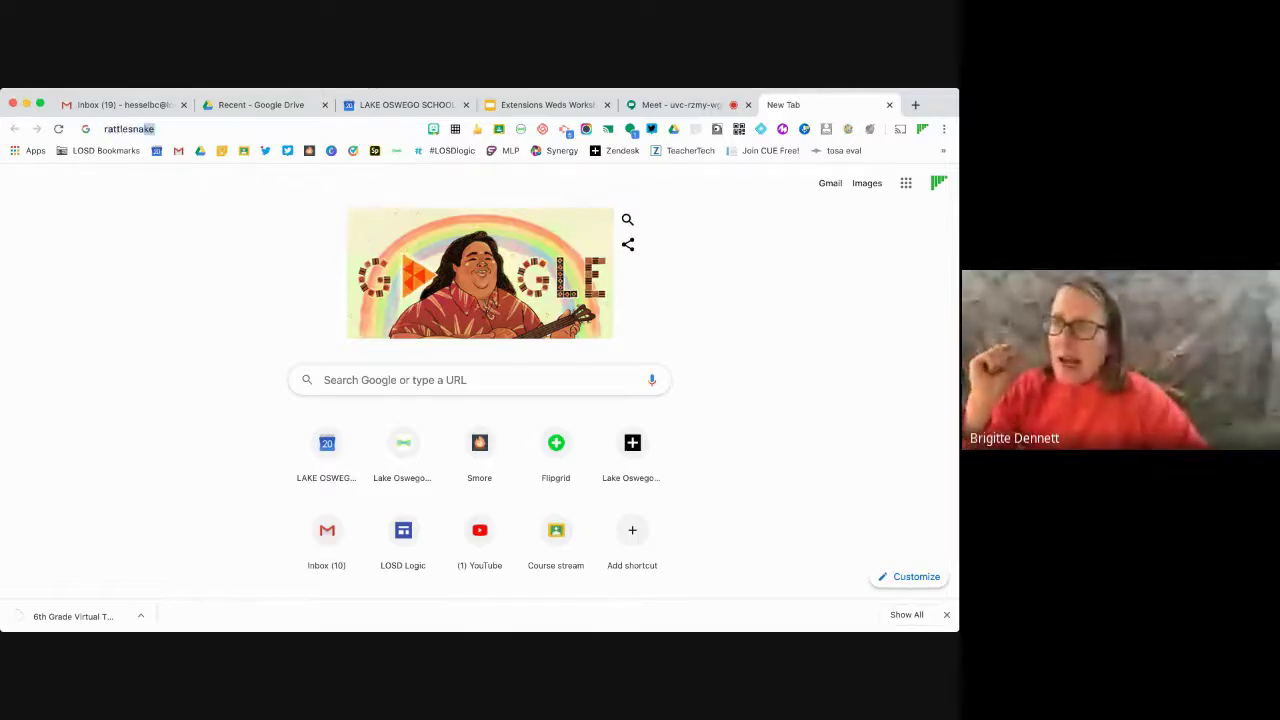
text(kes)
key(Return)
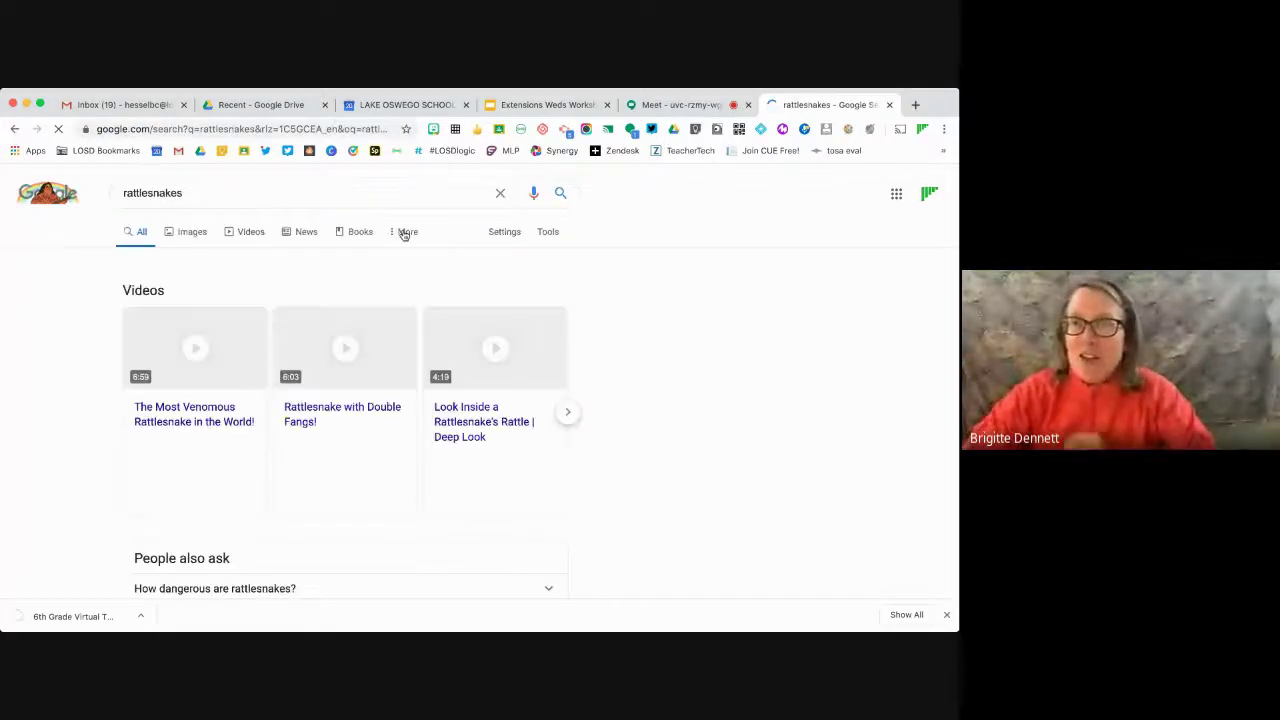
scroll(286, 375, down, 3)
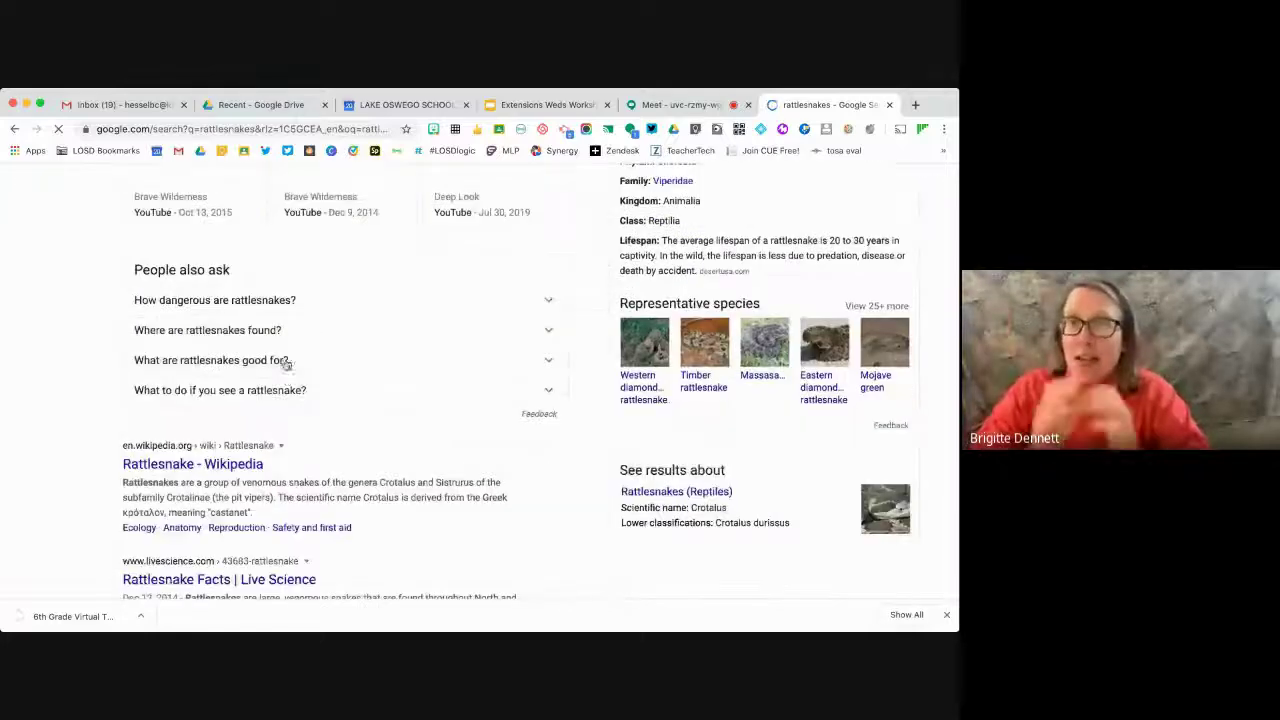
click(192, 464)
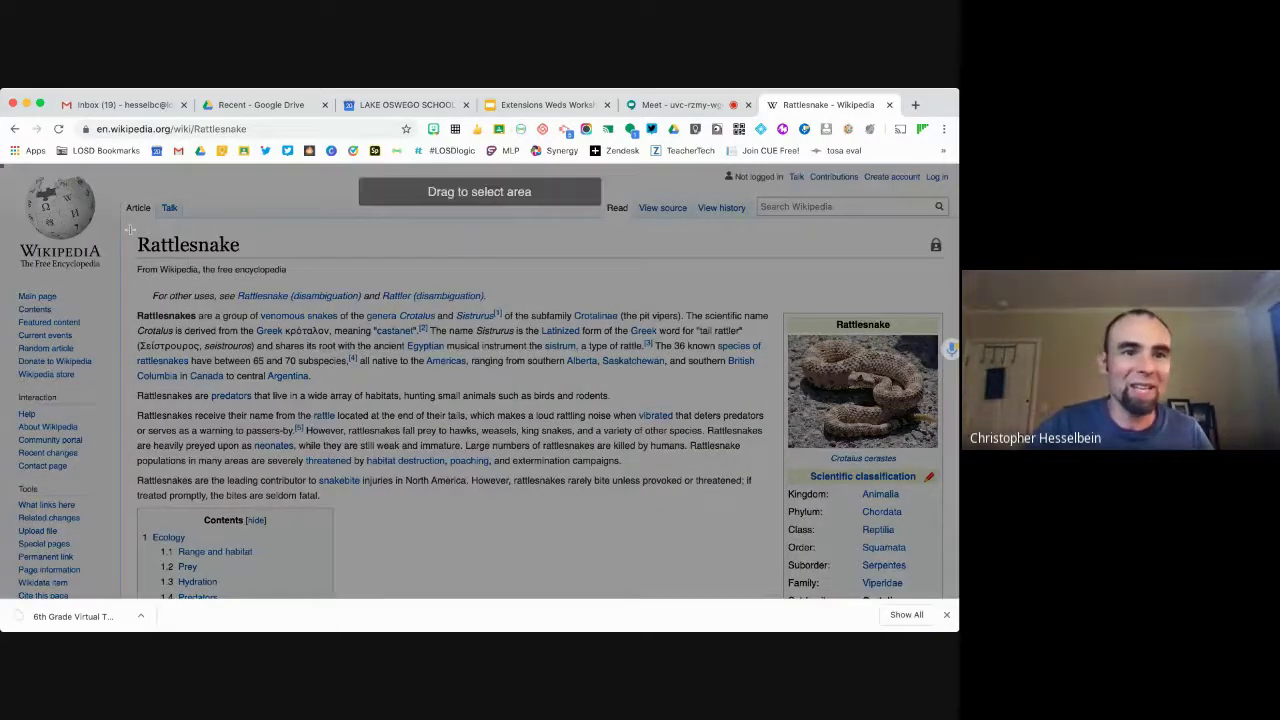
Capture the opening section of the Rattlesnake article into Seesaw and circle its text with the pencil and the pink glow pen.
drag(130, 230, 946, 501)
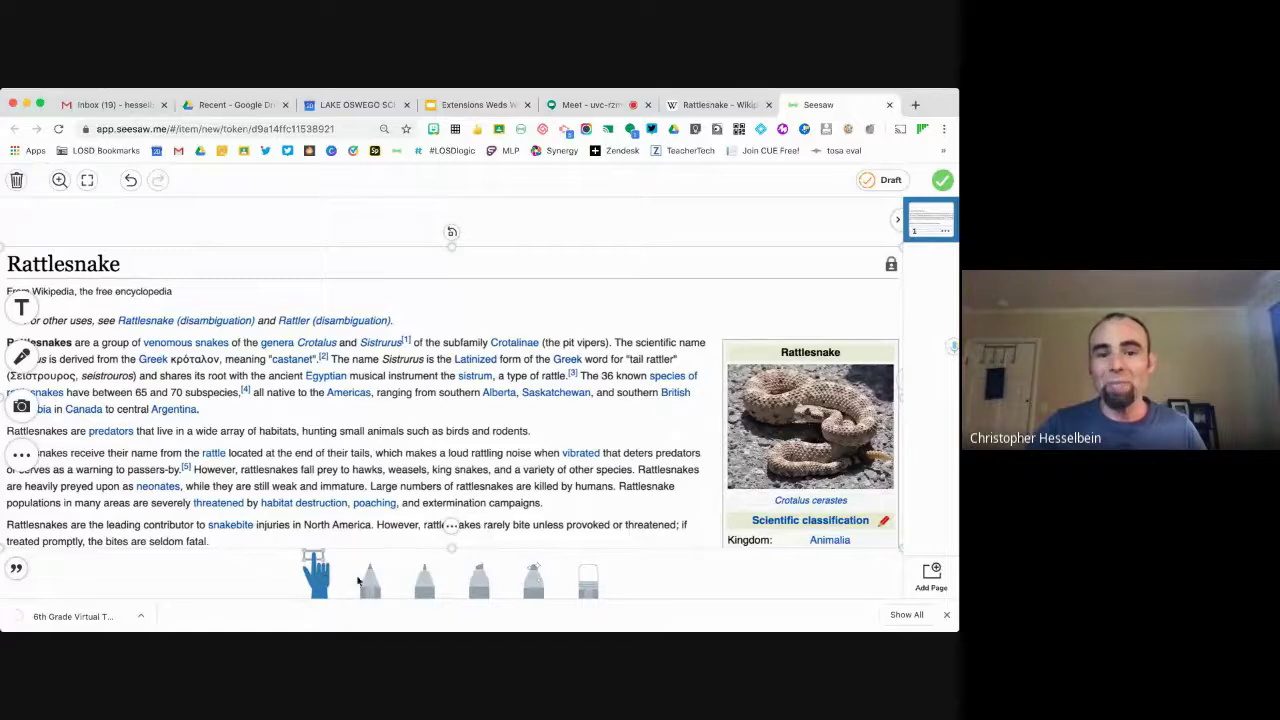
click(370, 578)
mouse_move(455, 377)
mouse_down()
mouse_move(440, 377)
mouse_move(465, 455)
mouse_move(420, 355)
mouse_up()
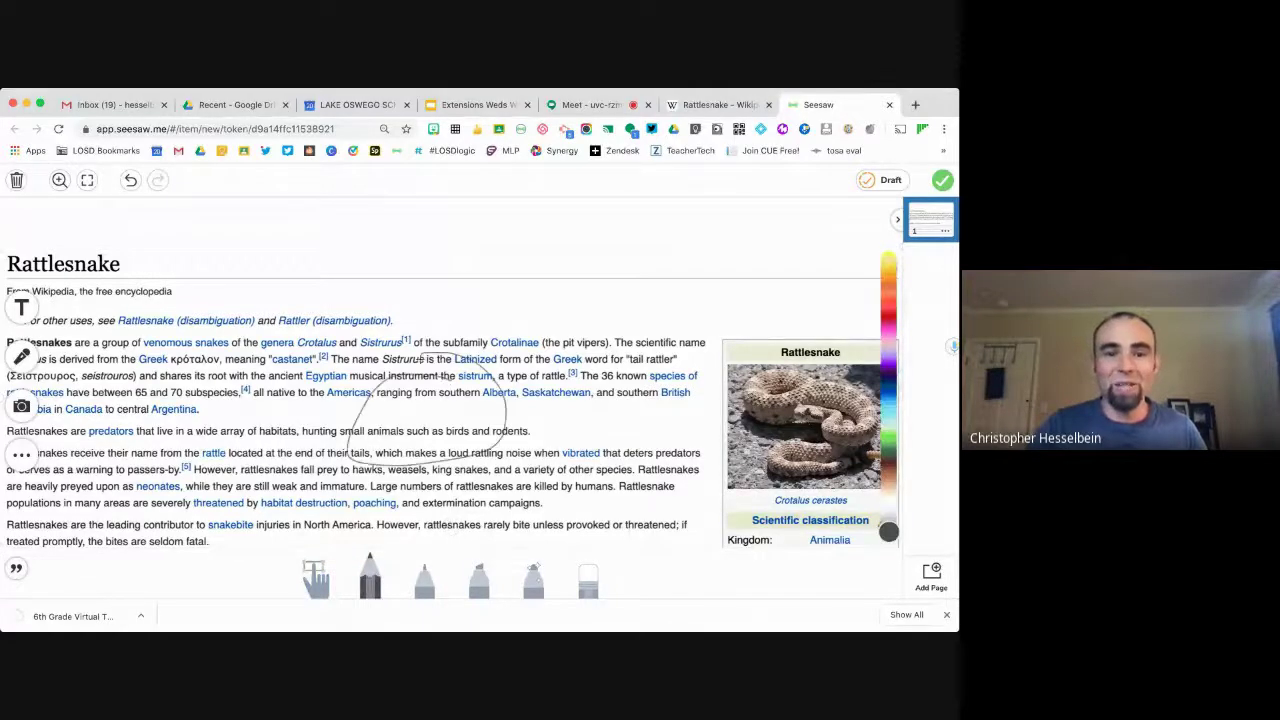
click(533, 578)
mouse_move(629, 441)
mouse_down()
mouse_move(640, 405)
mouse_move(430, 515)
mouse_move(610, 311)
mouse_up()
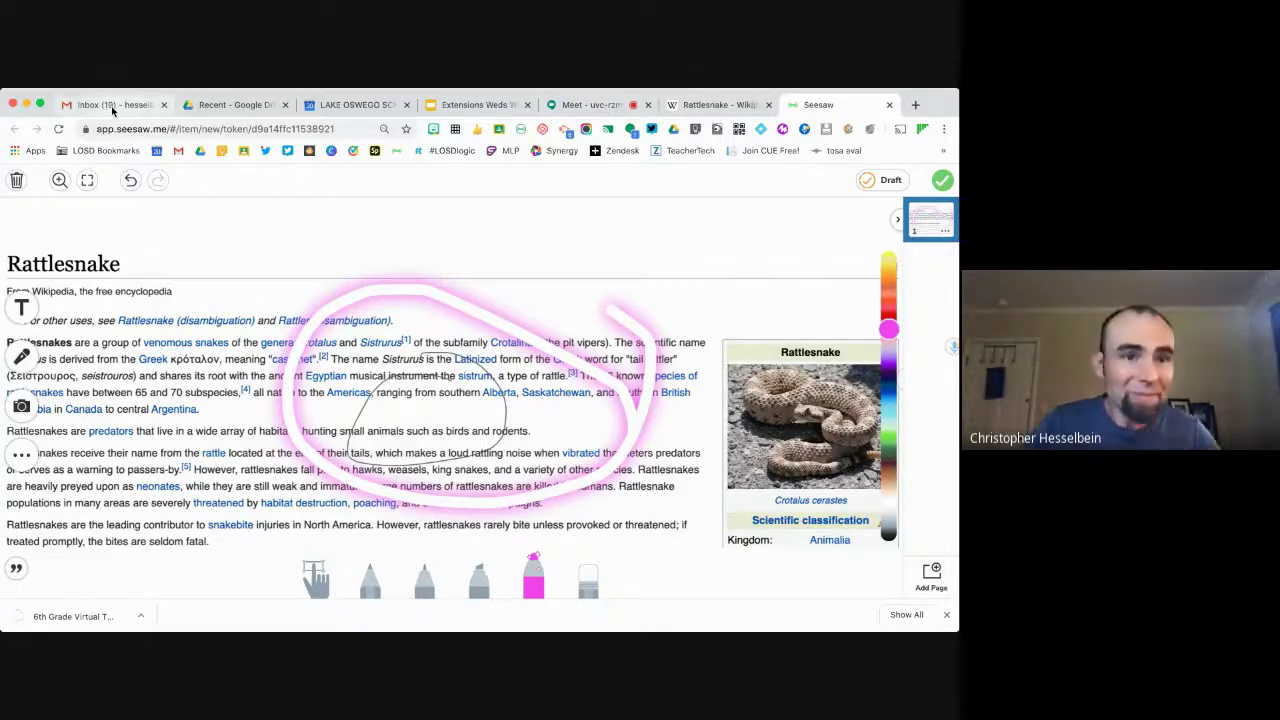
Create a blank Google Docs document from Drive and open the EquatIO toolbar in it.
click(237, 105)
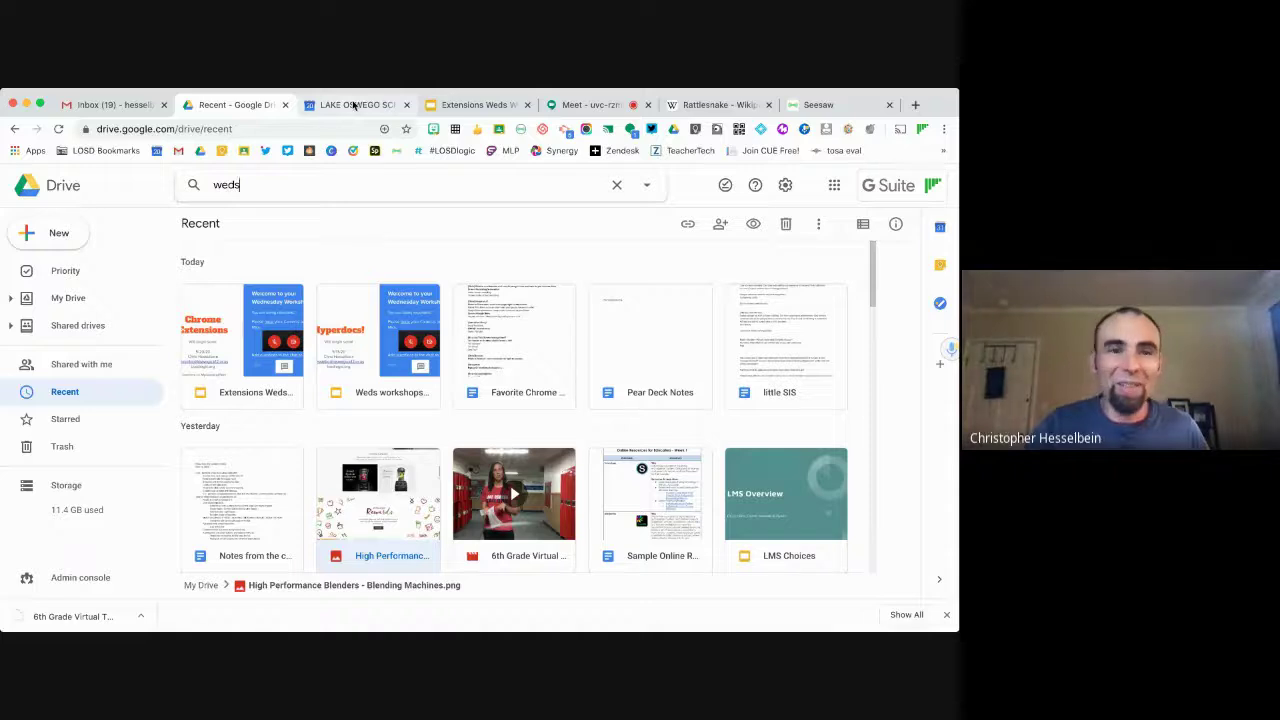
click(55, 247)
click(95, 329)
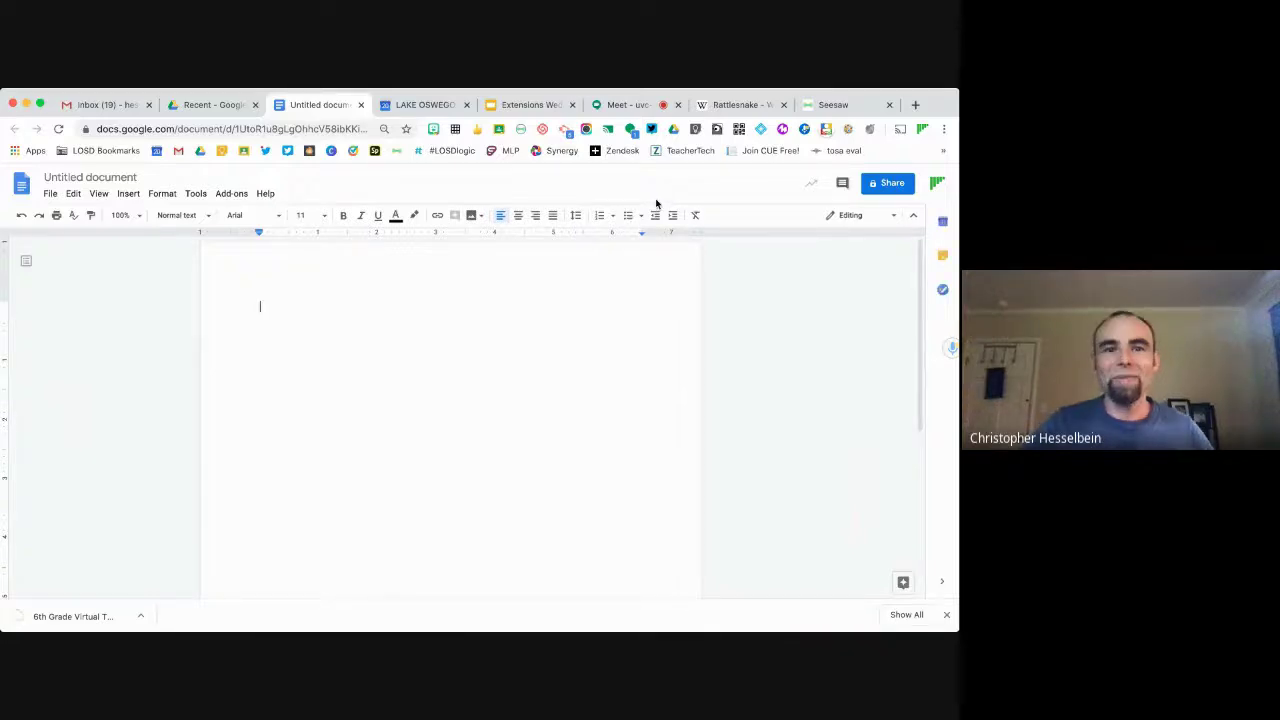
click(761, 132)
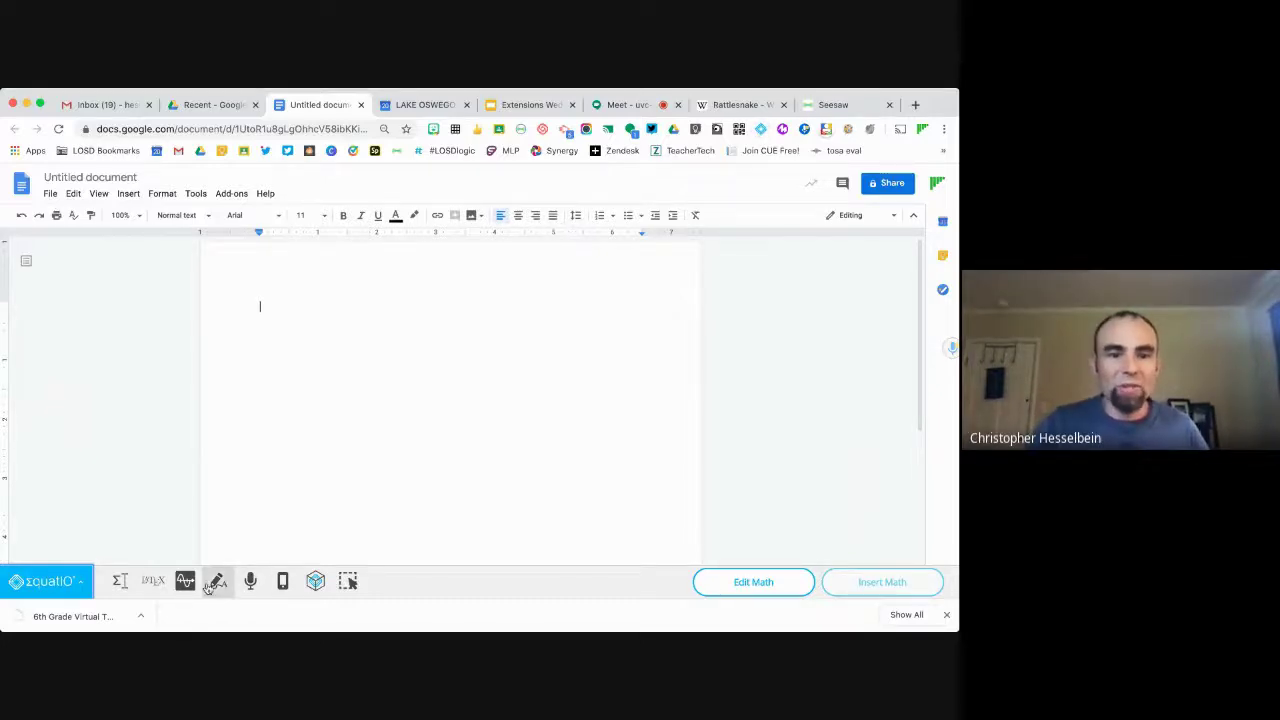
Handwrite 3/4 + 7/12 with EquatIO's handwriting recognition and insert the equation into the document.
click(121, 583)
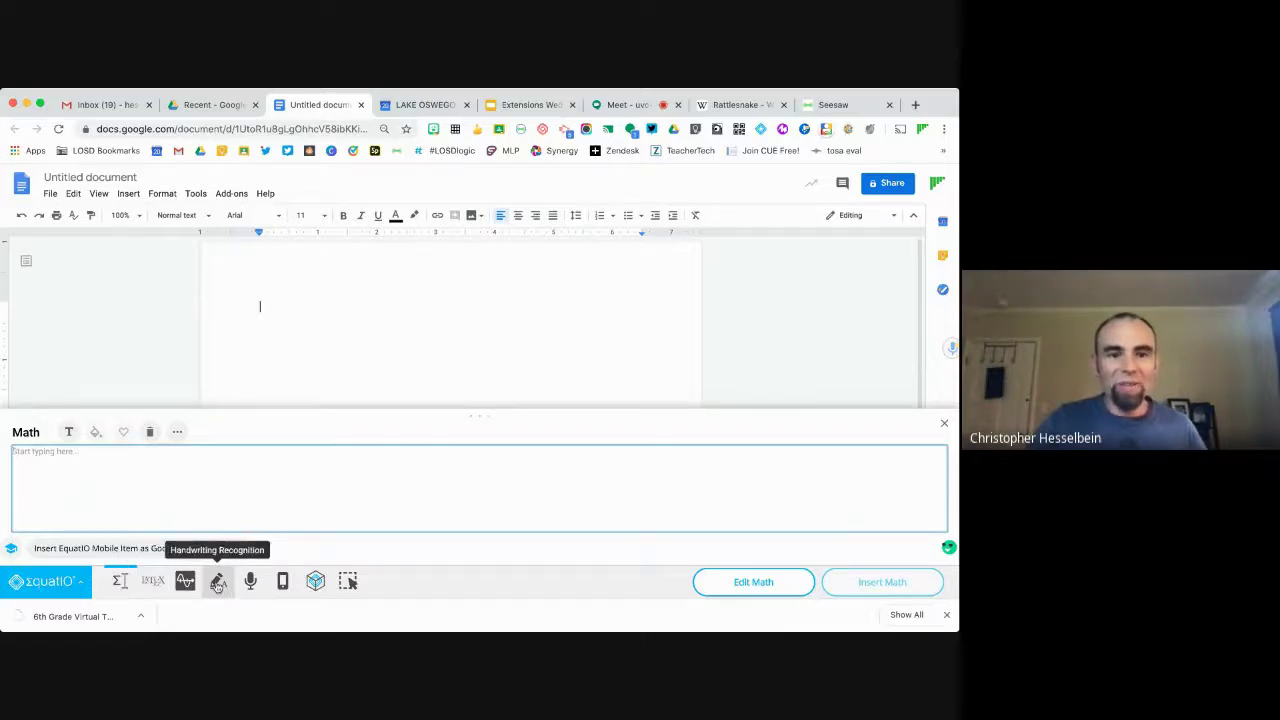
click(217, 583)
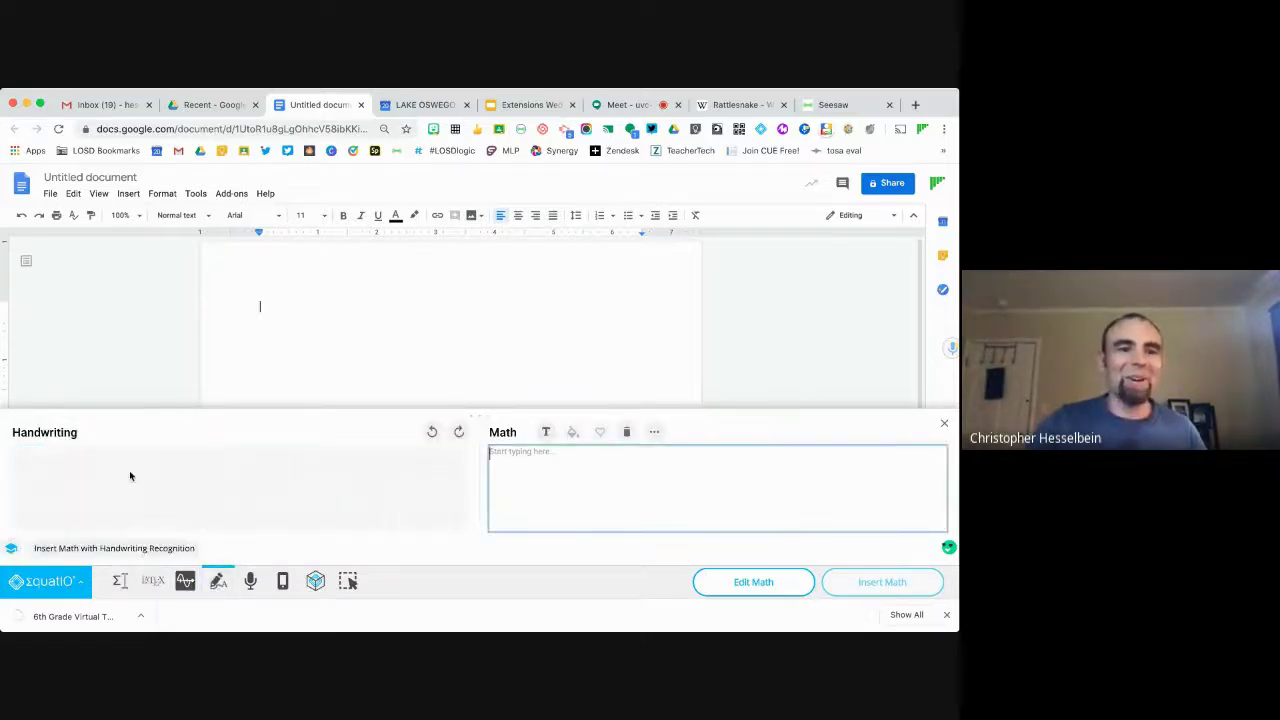
mouse_move(114, 469)
mouse_down()
mouse_move(140, 490)
mouse_move(131, 506)
mouse_move(210, 464)
mouse_move(193, 508)
mouse_move(212, 503)
mouse_move(206, 514)
mouse_move(221, 521)
mouse_up()
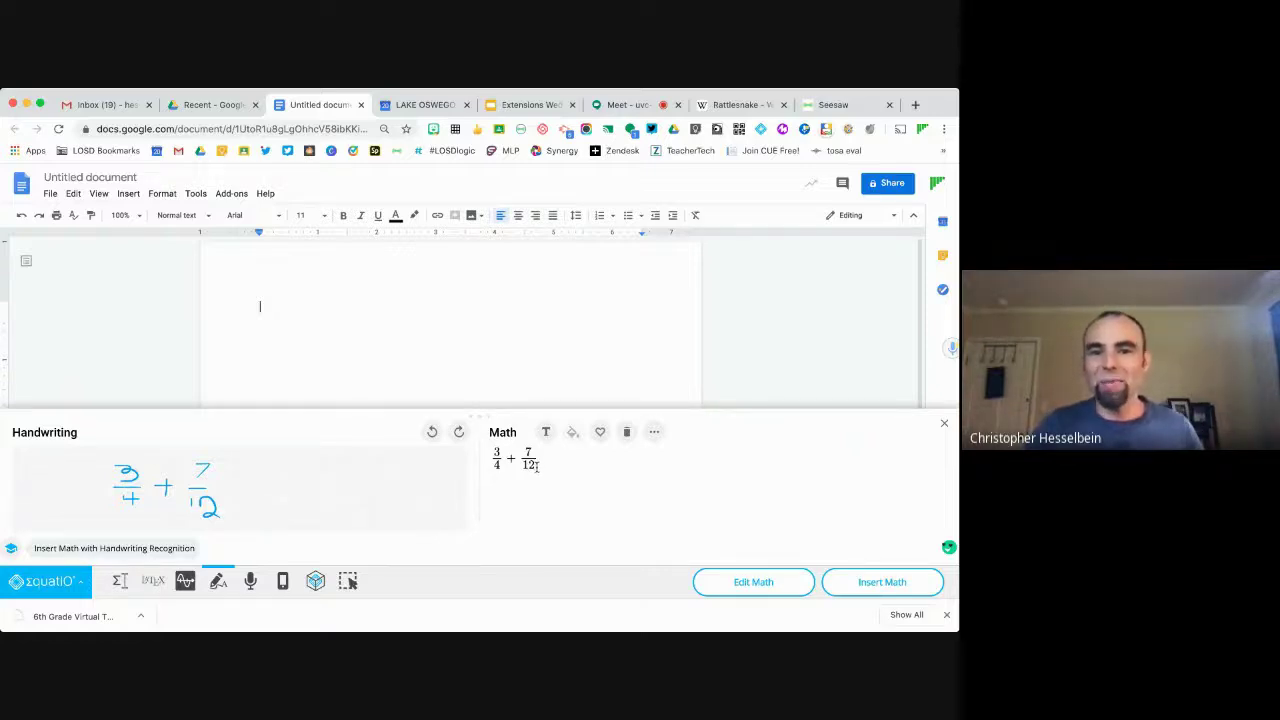
click(874, 583)
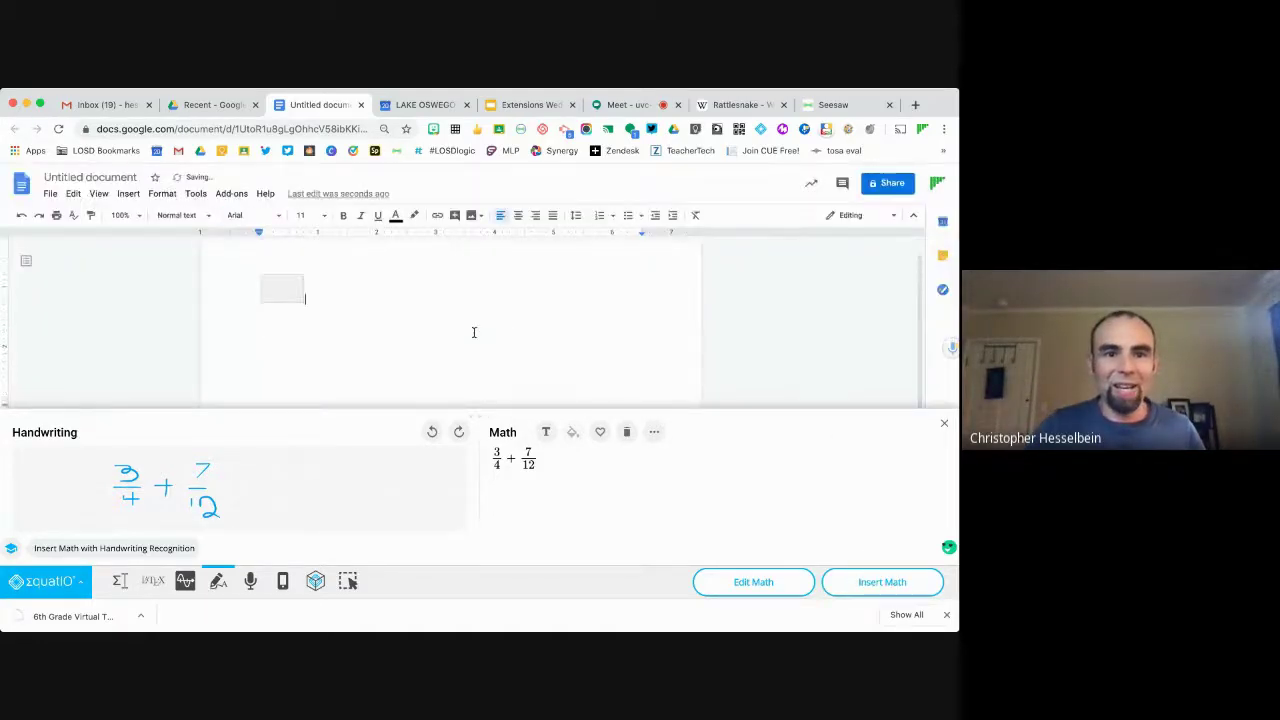
click(339, 315)
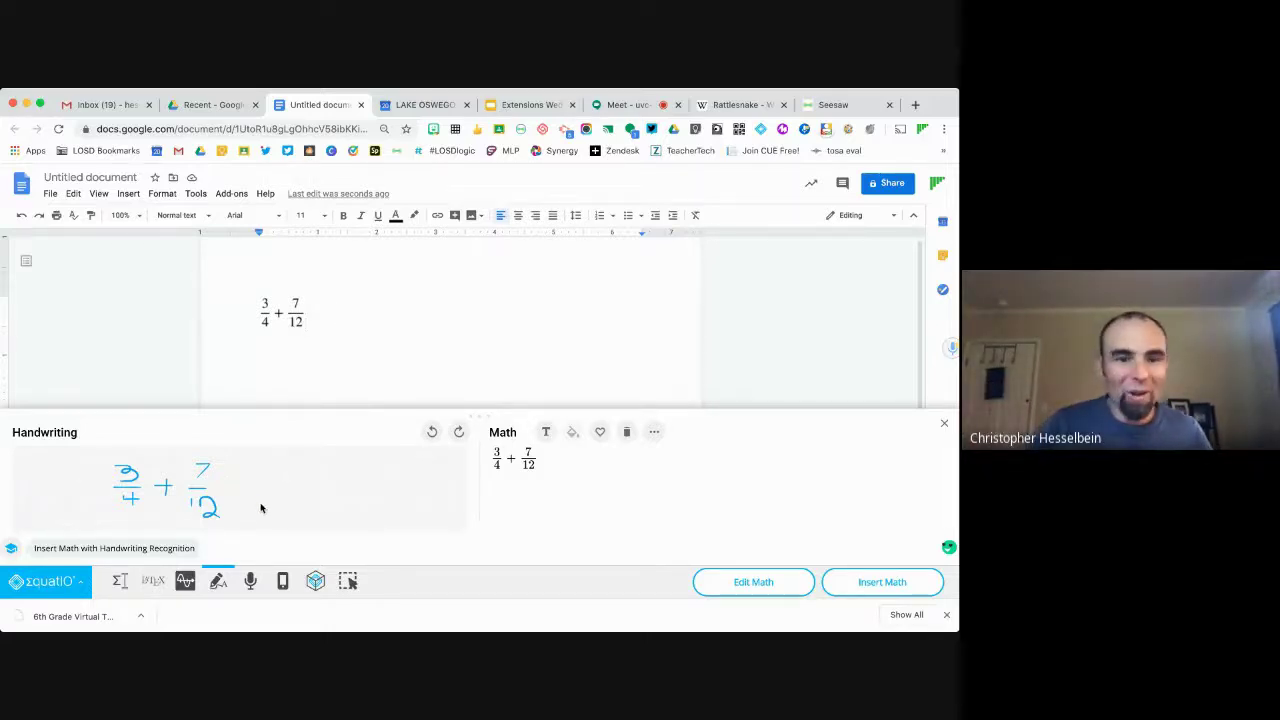
Dictate "12 divided by 17" with EquatIO's speech input and insert the resulting fraction after the first equation.
click(248, 582)
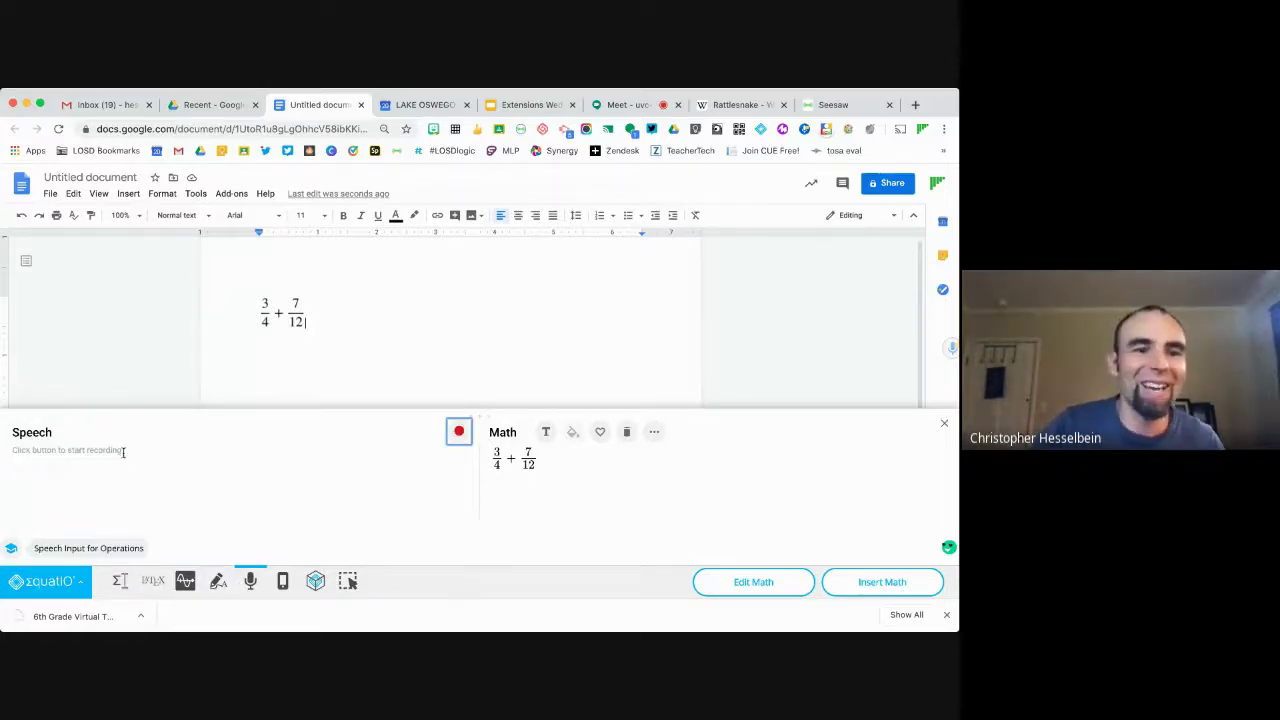
click(459, 432)
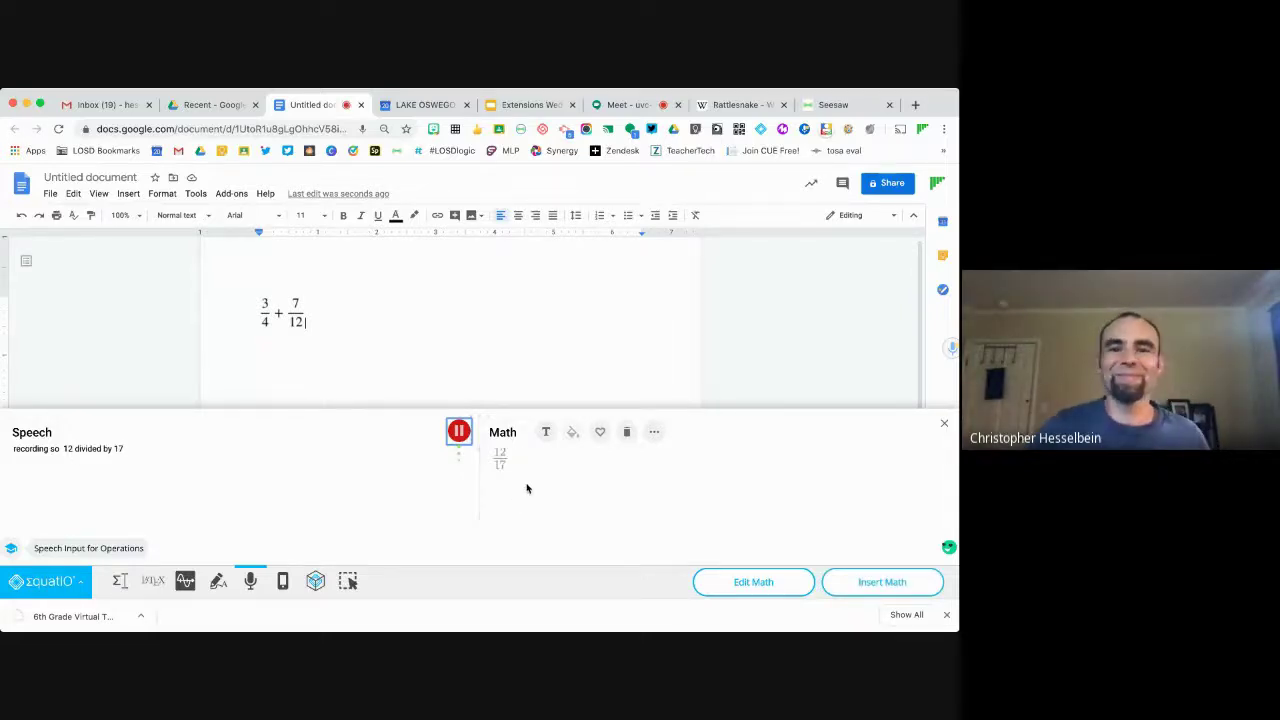
click(459, 431)
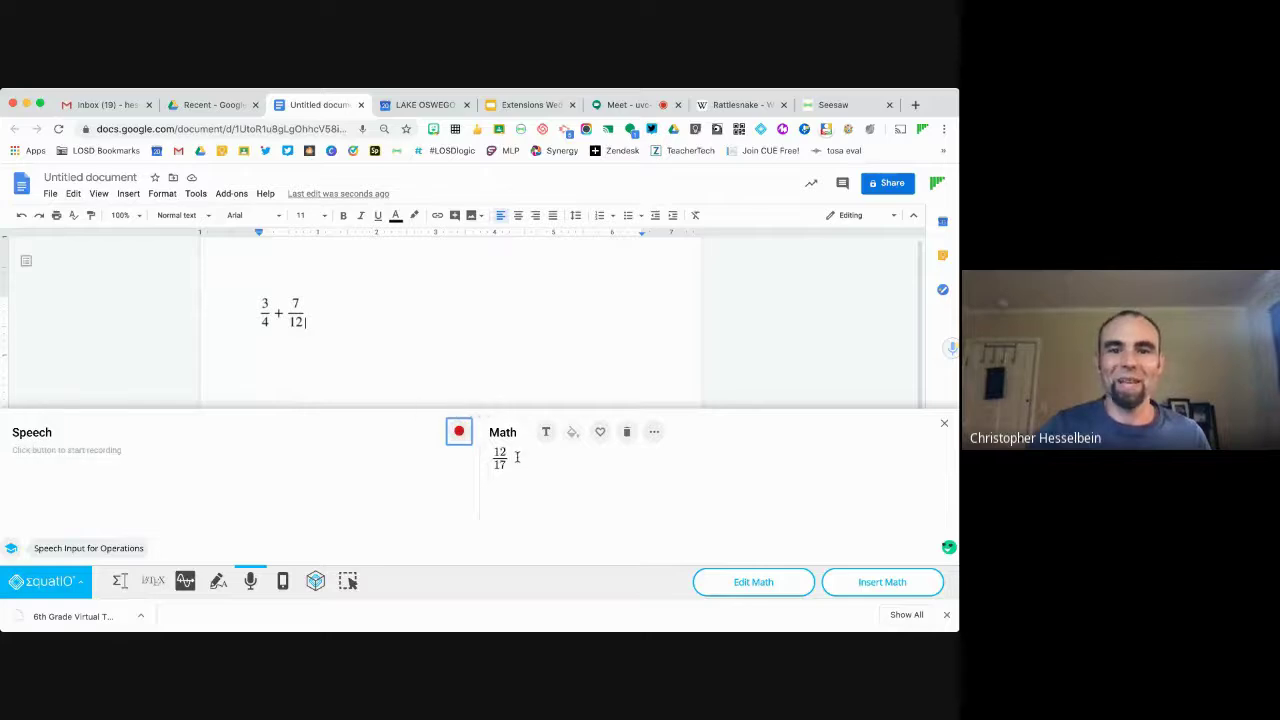
click(879, 588)
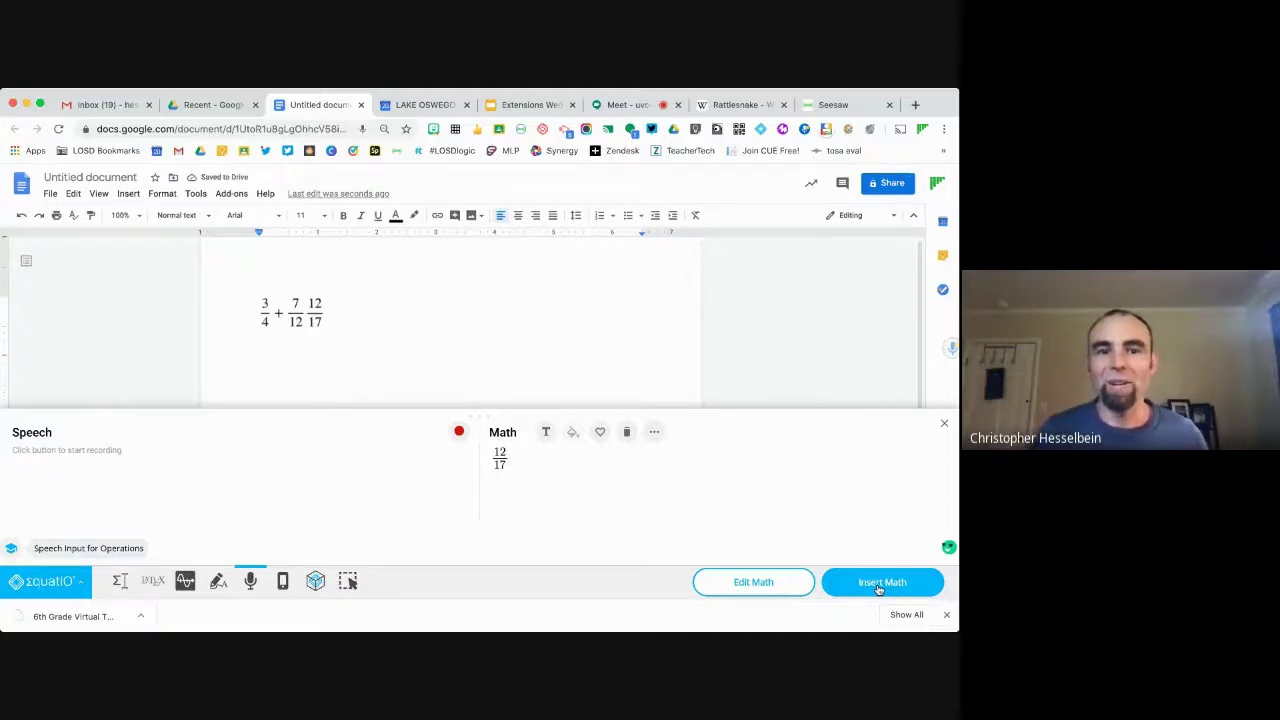
Move the 3/4 + 7/12 equation behind the 12/17 fraction in the document, and return to the Meet call.
click(317, 310)
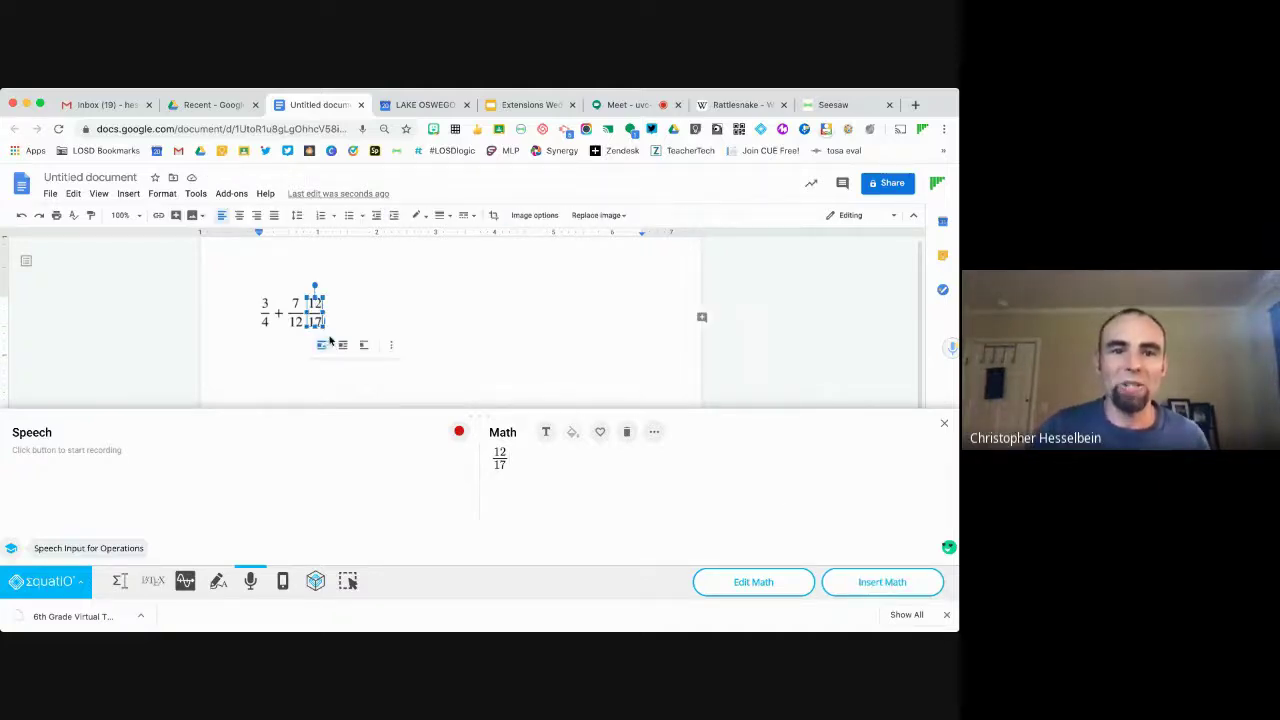
click(270, 310)
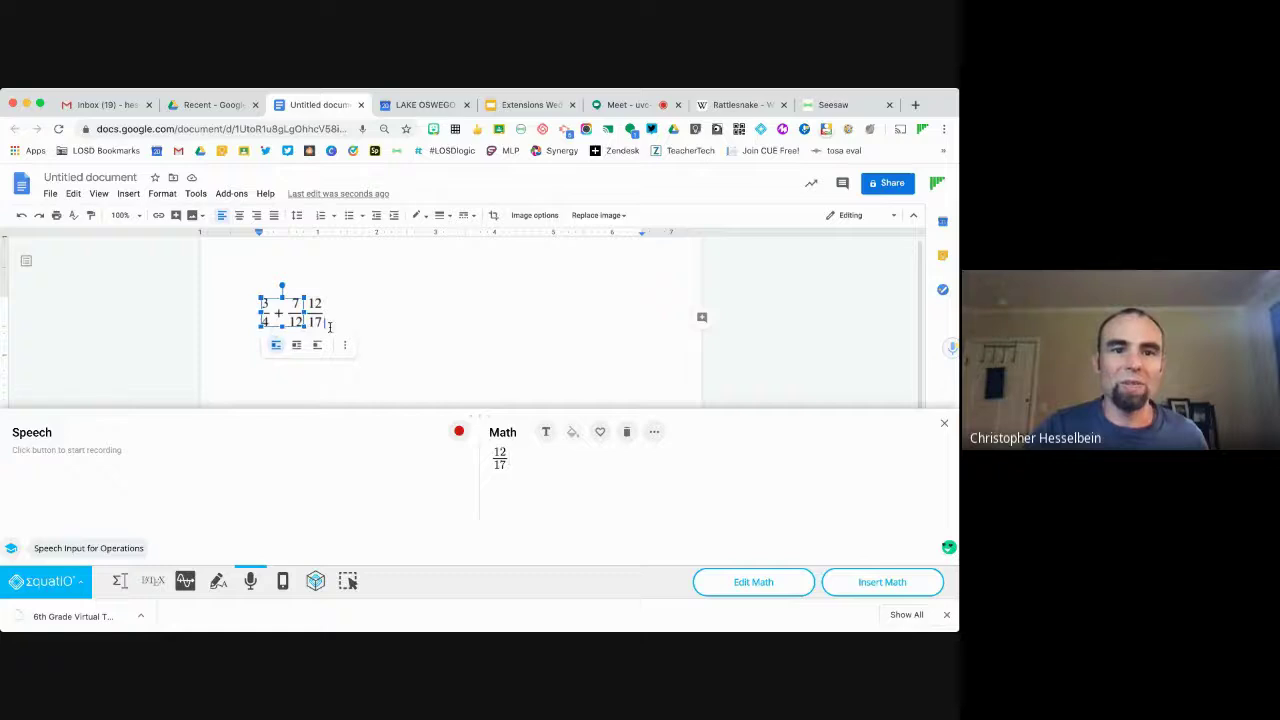
drag(345, 323, 402, 316)
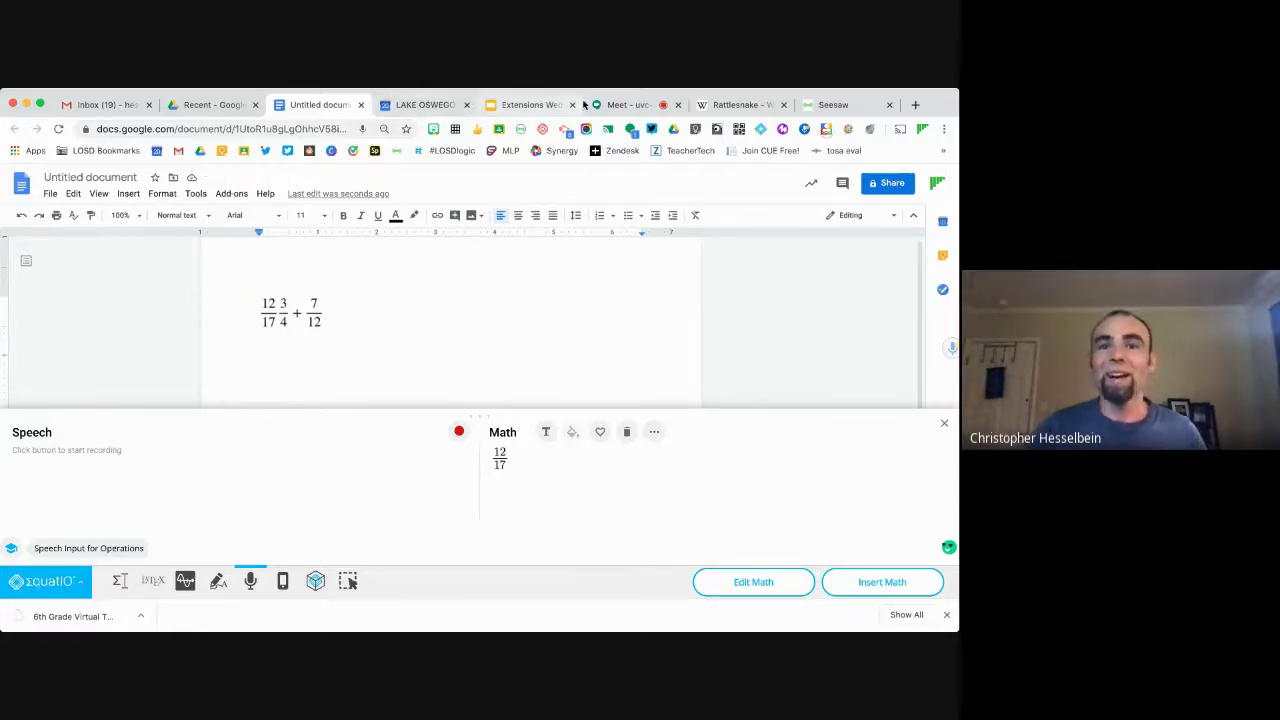
click(614, 104)
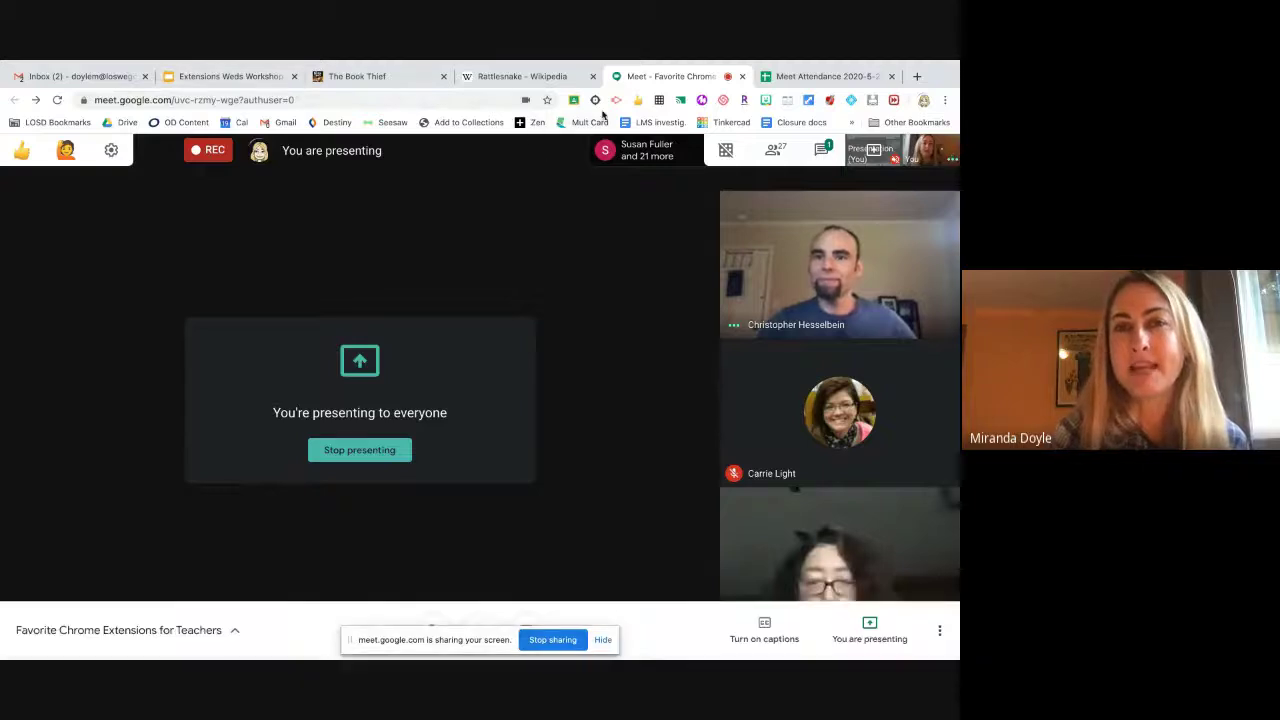
Turn on the Snap&Read extension and switch to the Wikipedia article on rattlesnakes.
click(595, 101)
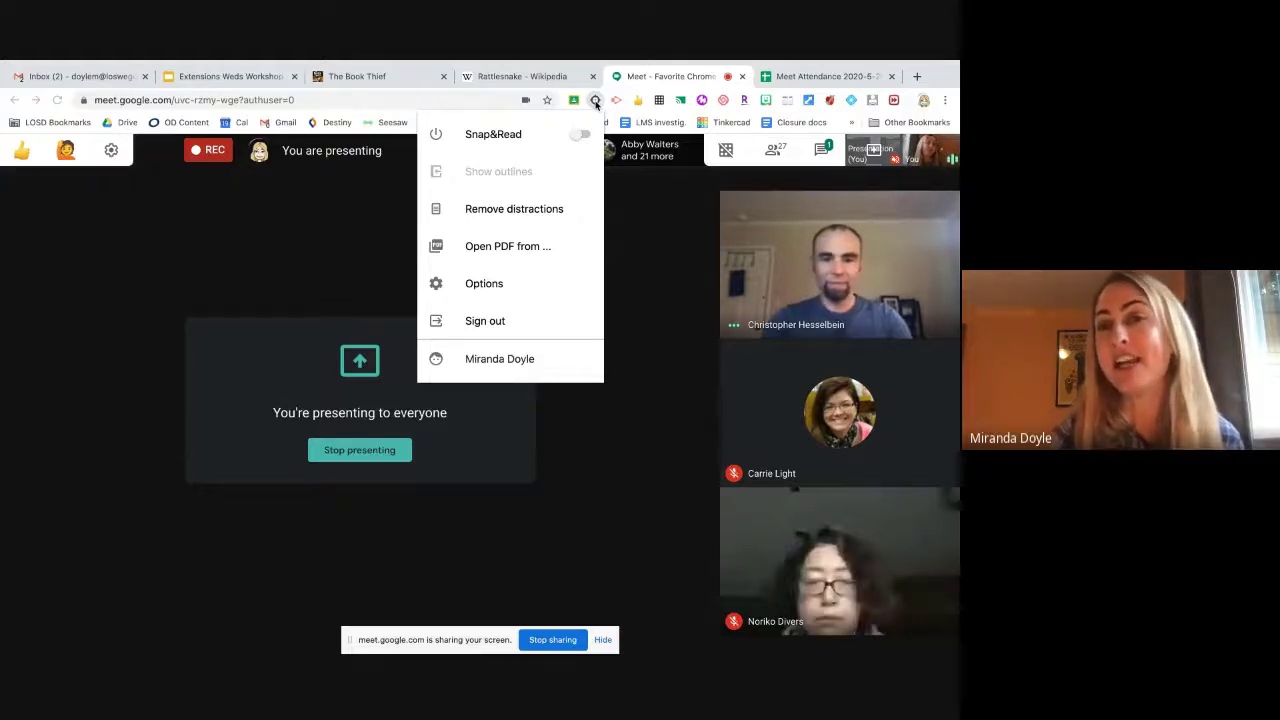
click(583, 136)
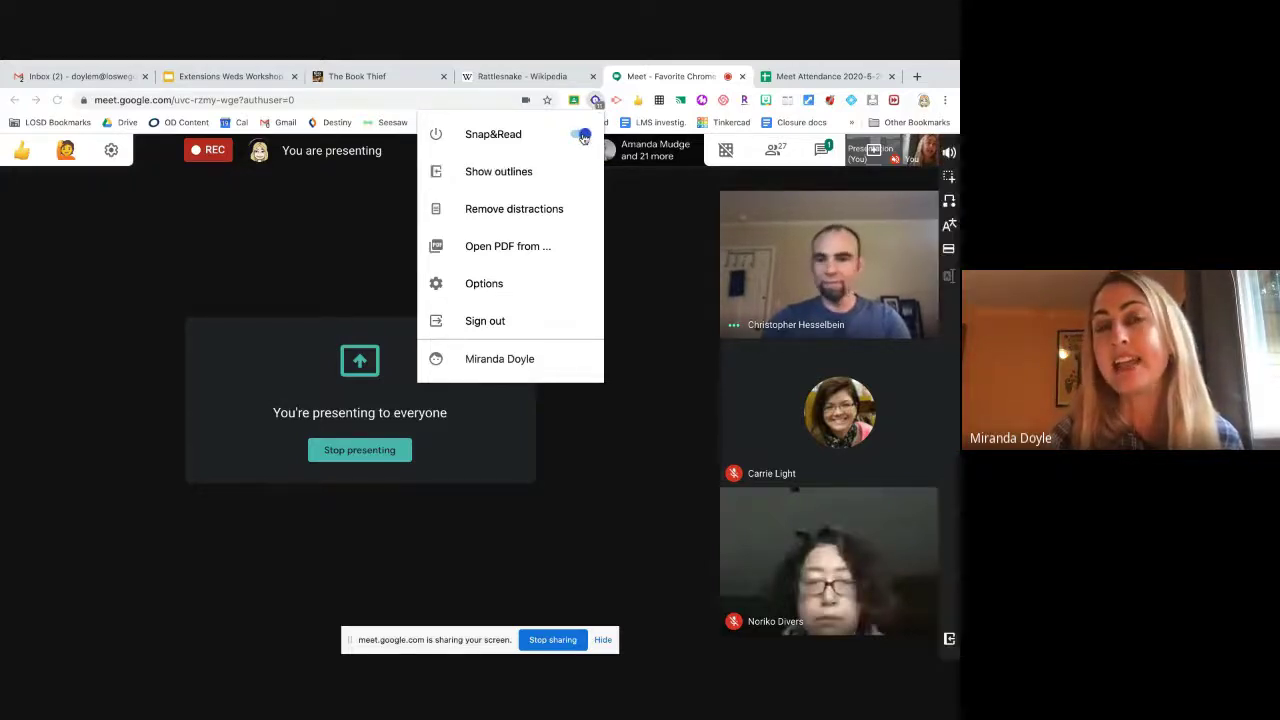
click(670, 258)
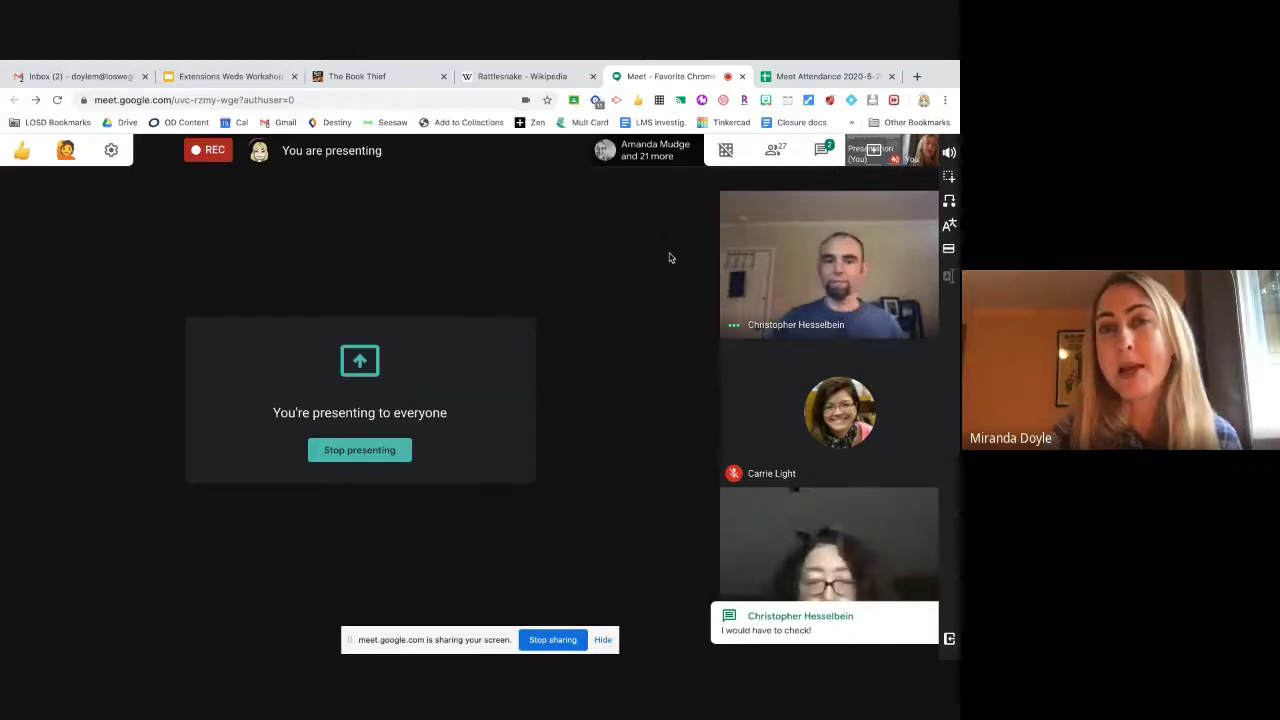
click(539, 82)
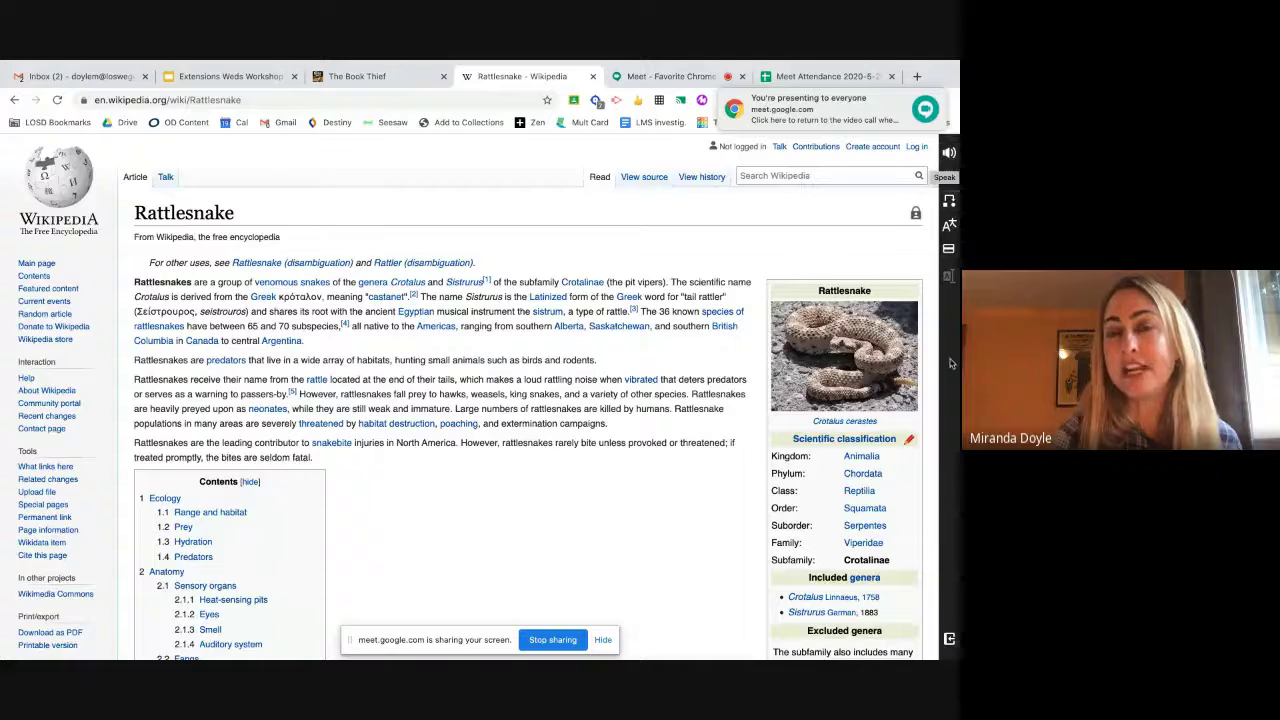
Have Snap&Read read the opening paragraph of the Rattlesnake article aloud, and switch the speech off again.
click(950, 153)
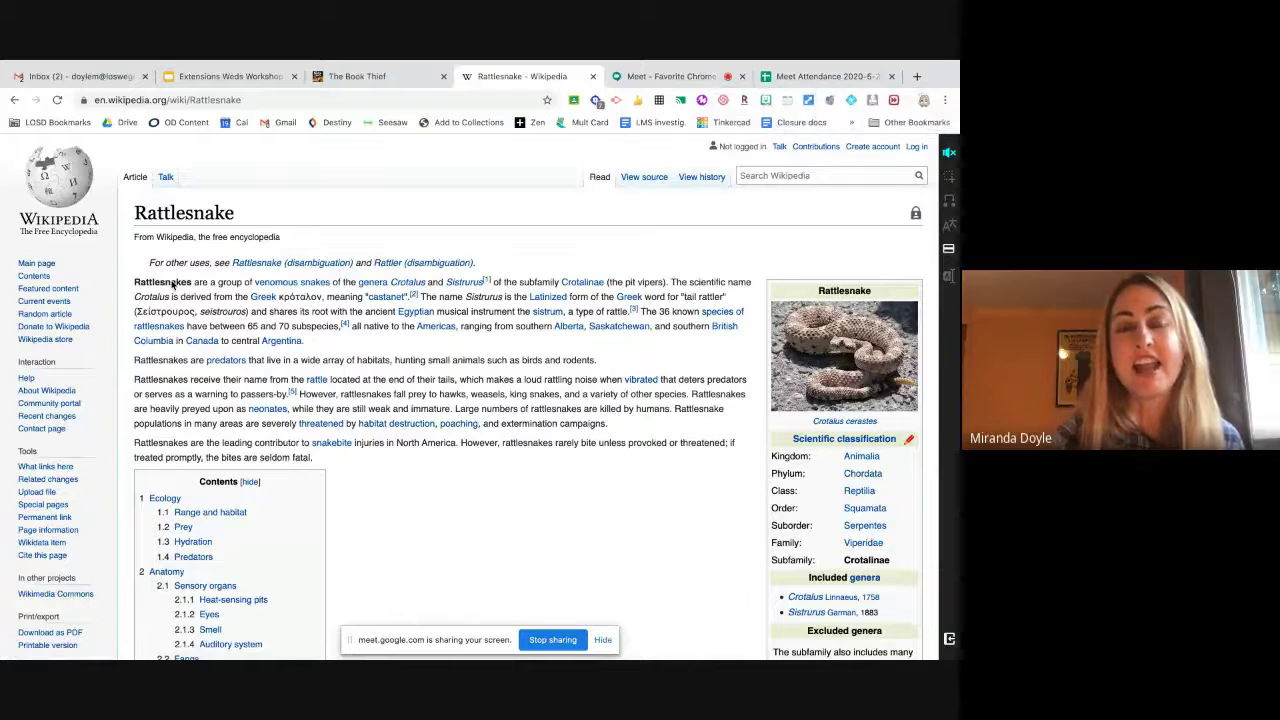
double_click(172, 284)
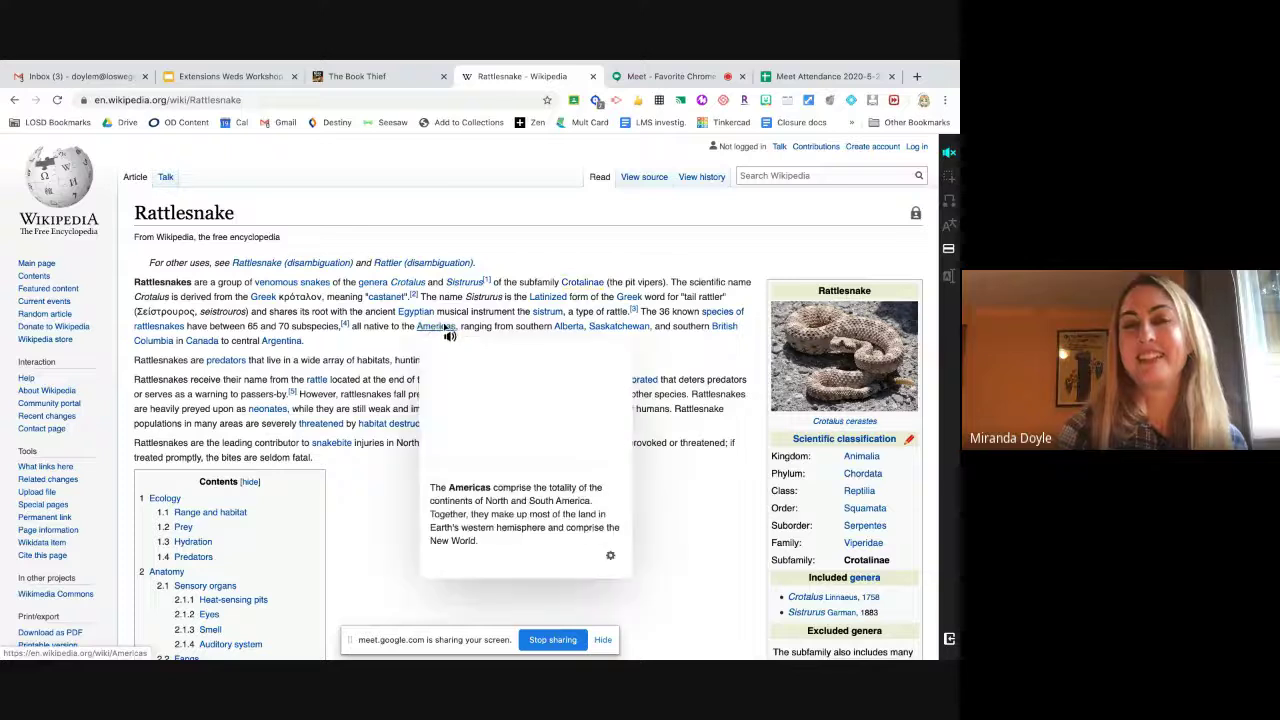
click(949, 153)
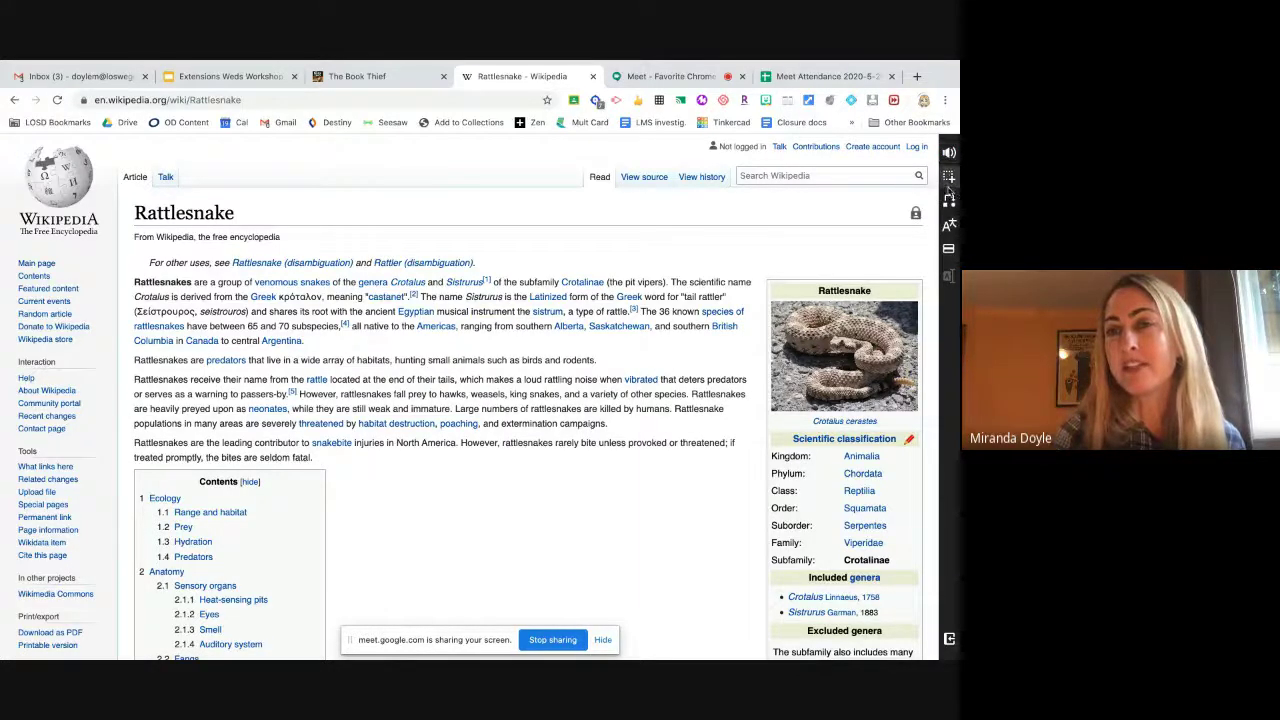
Translate the passage from "ranging from southern Alberta" to "deters predators" into Korean with Snap&Read, and turn on read-aloud.
click(949, 227)
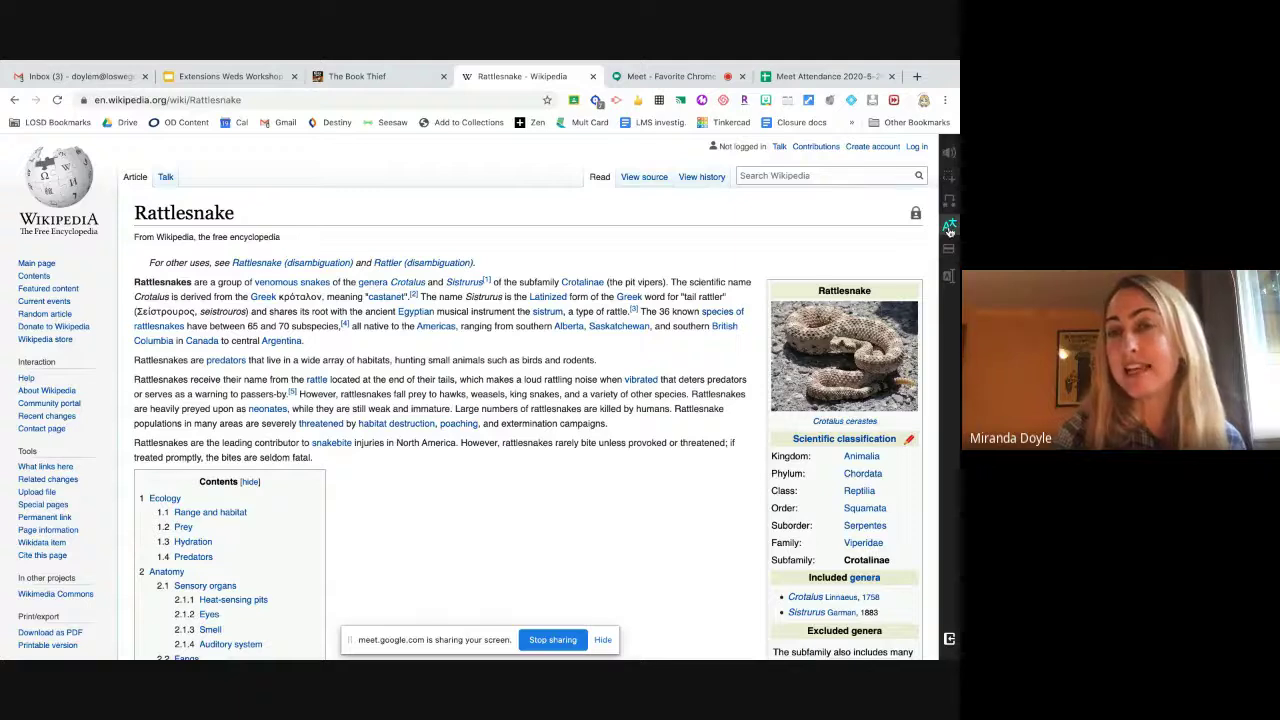
drag(462, 327, 748, 378)
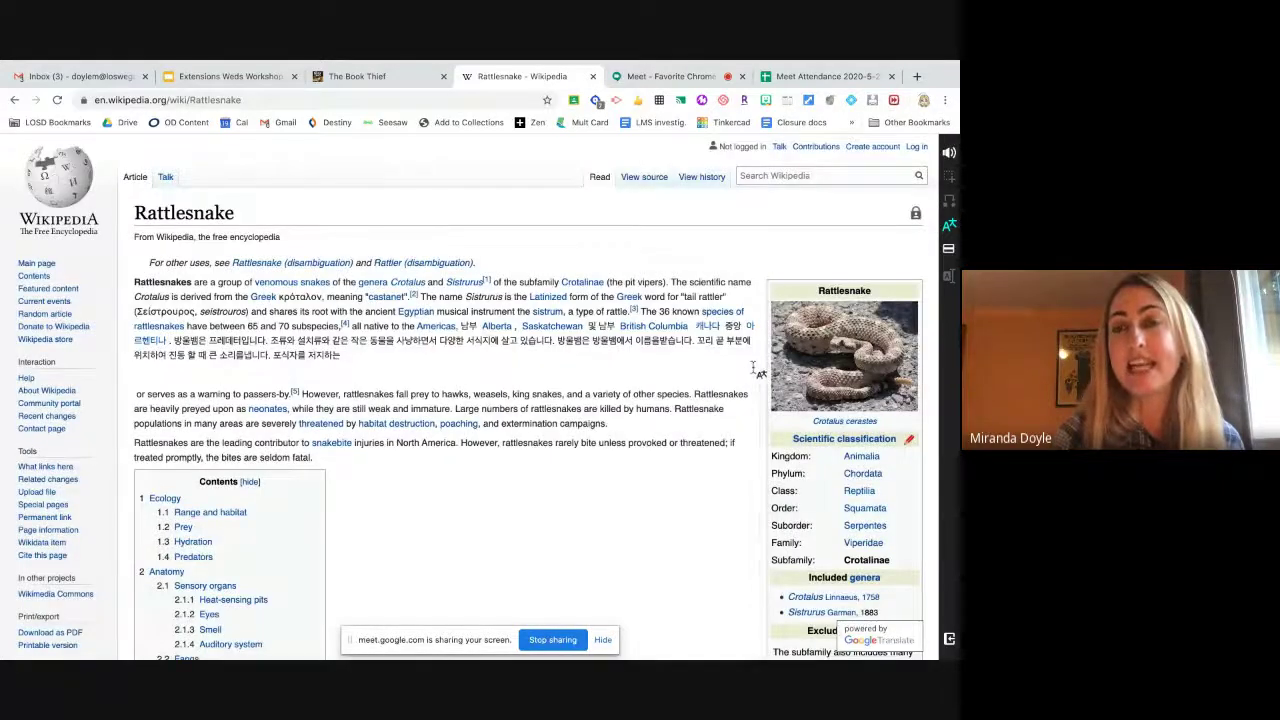
click(948, 155)
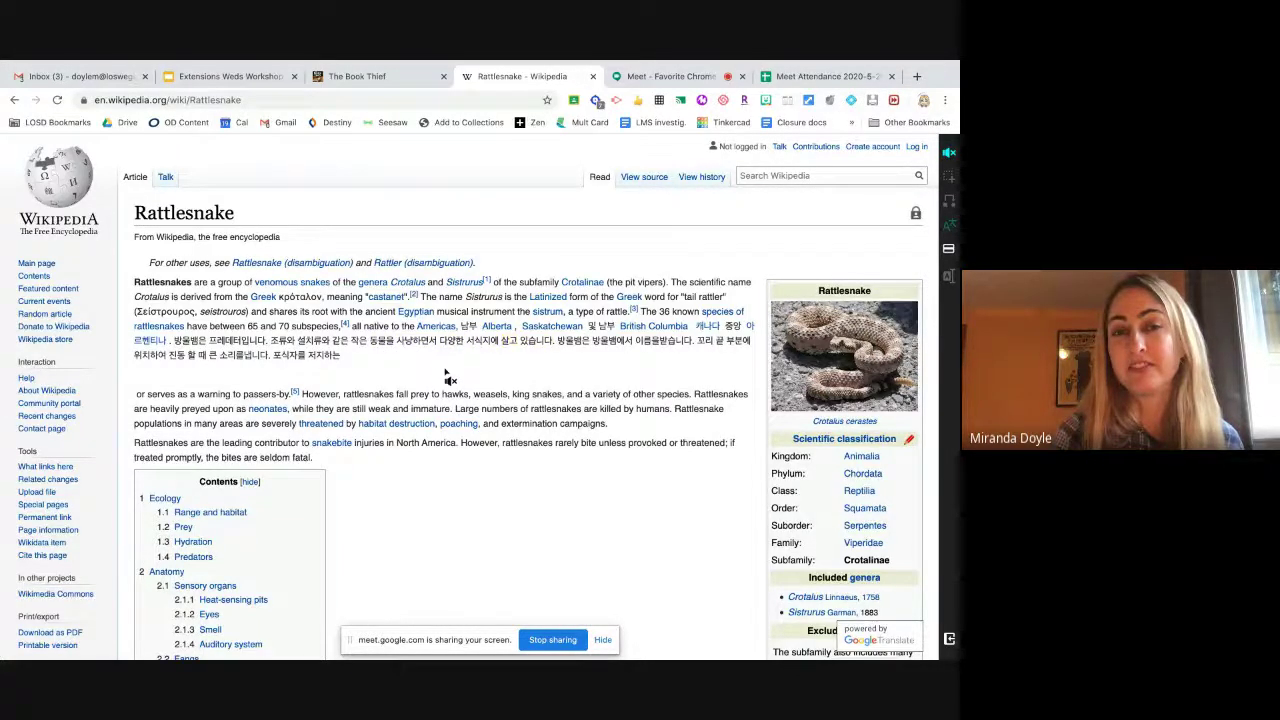
Turn on Snap&Read's line-focus reading guide and move it over the lines of the article's opening paragraphs.
click(949, 249)
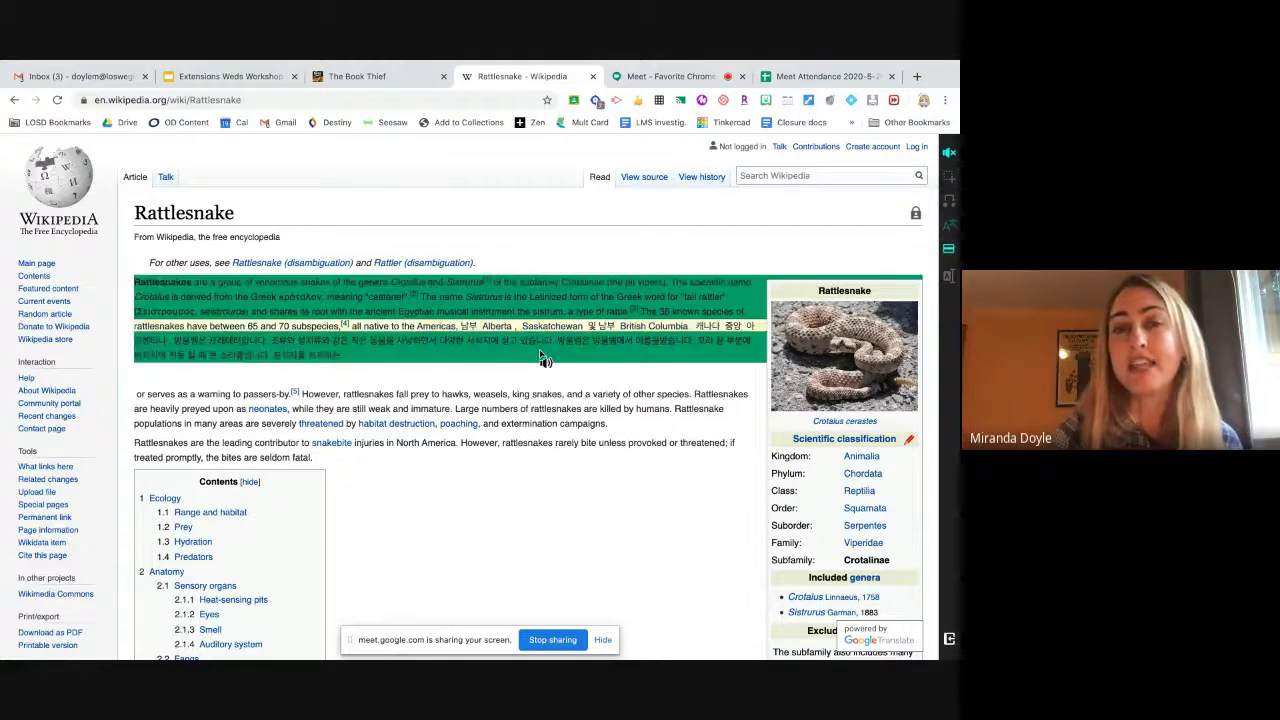
mouse_move(530, 378)
mouse_move(530, 328)
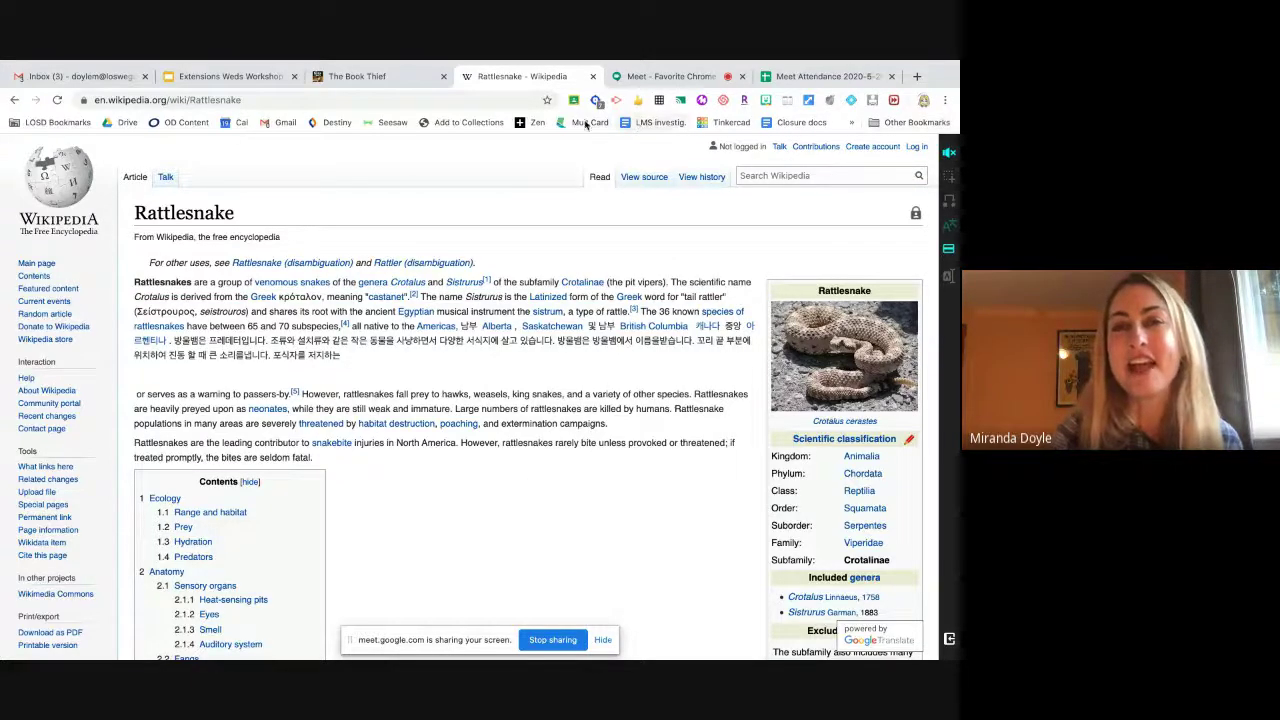
Remove the distractions from the Rattlesnake article with Snap&Read, and go back to the Meet call.
click(596, 102)
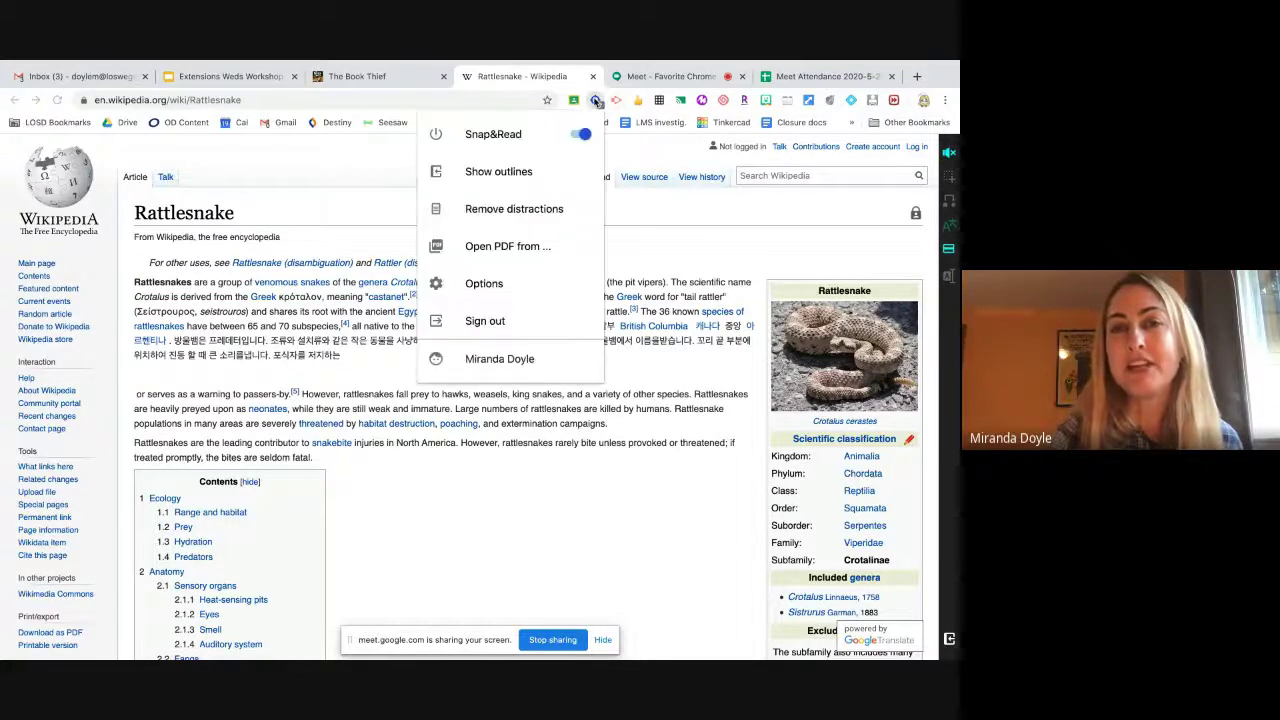
click(538, 212)
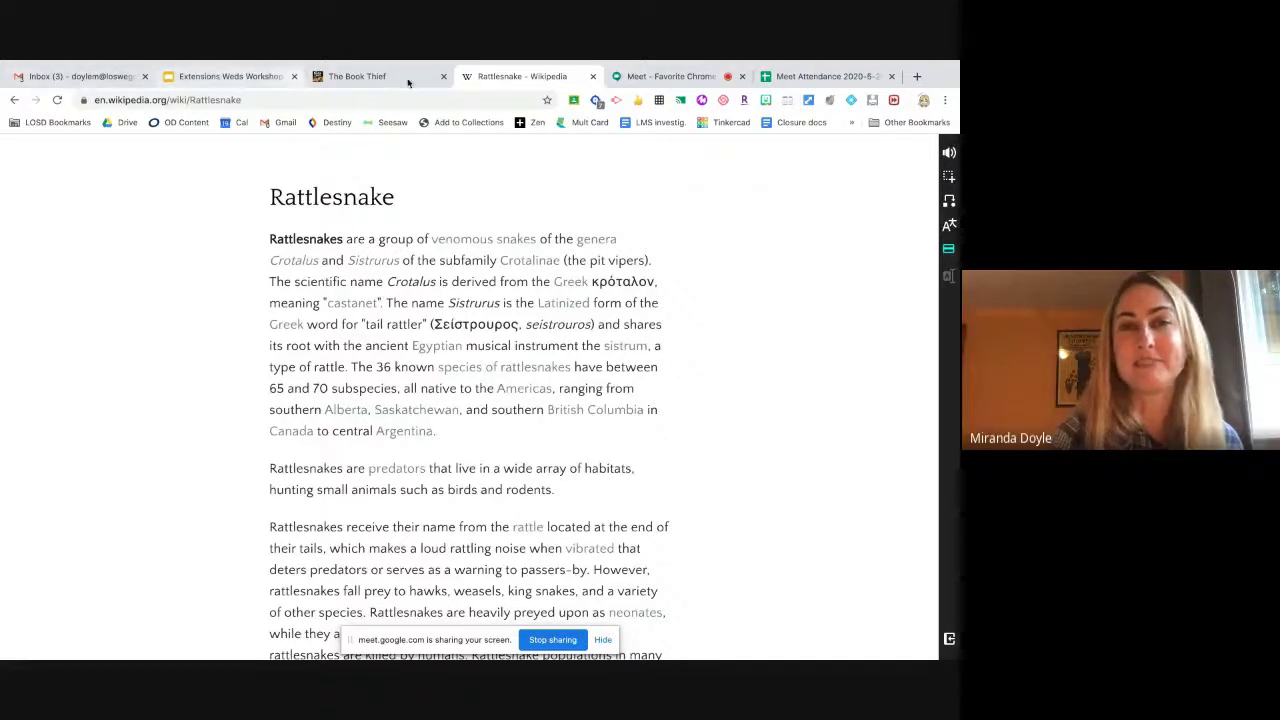
click(651, 77)
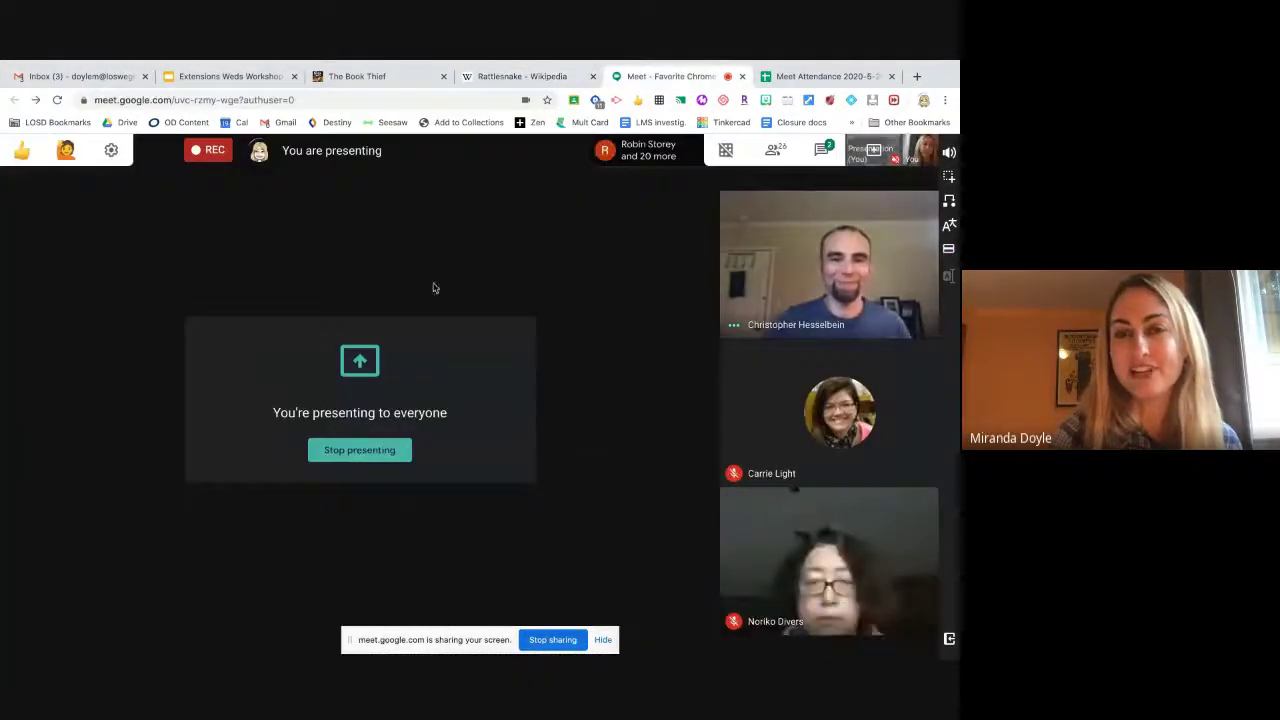